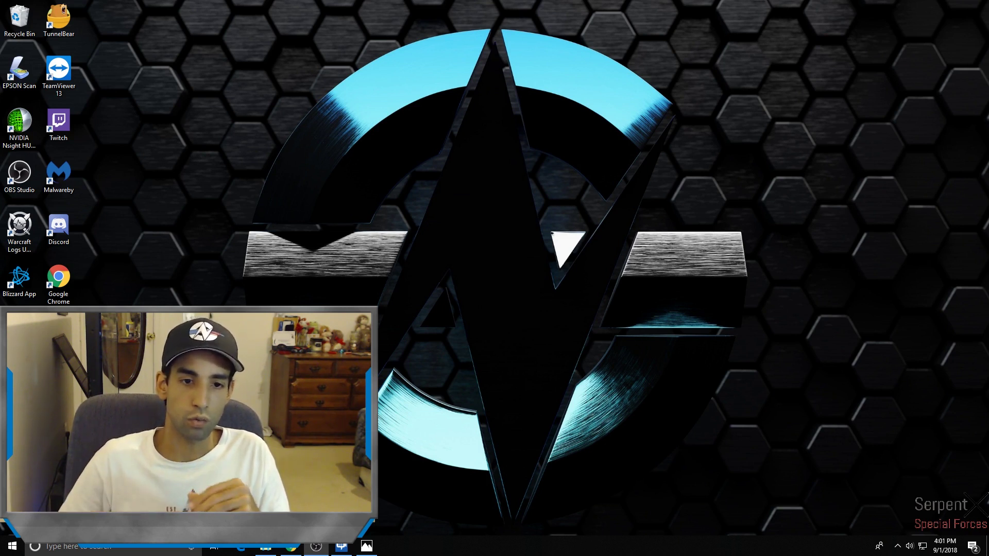
Bring up the Ryzen 5 2600 page, then the Ryzen 5 1600 tab, and accept the cookies notice
click(290, 547)
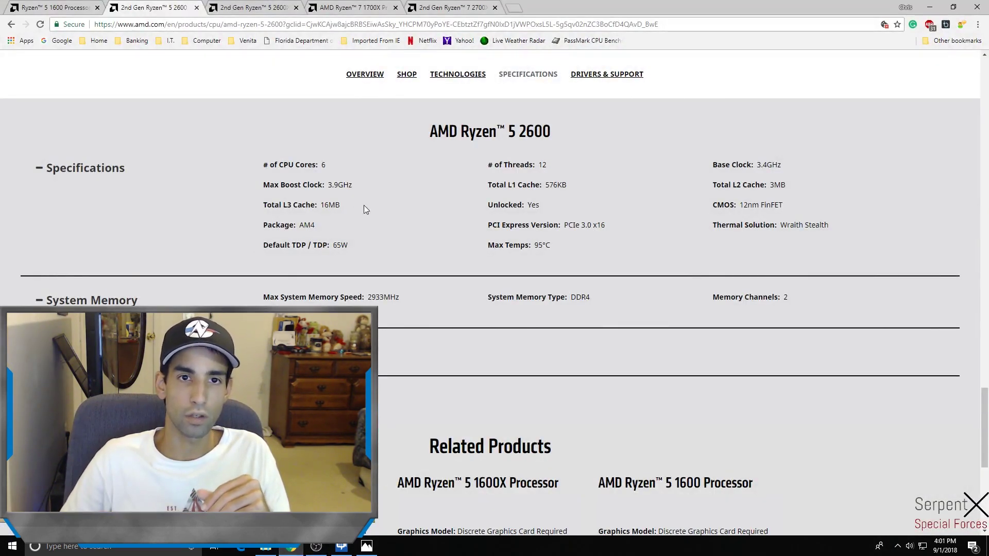
click(60, 5)
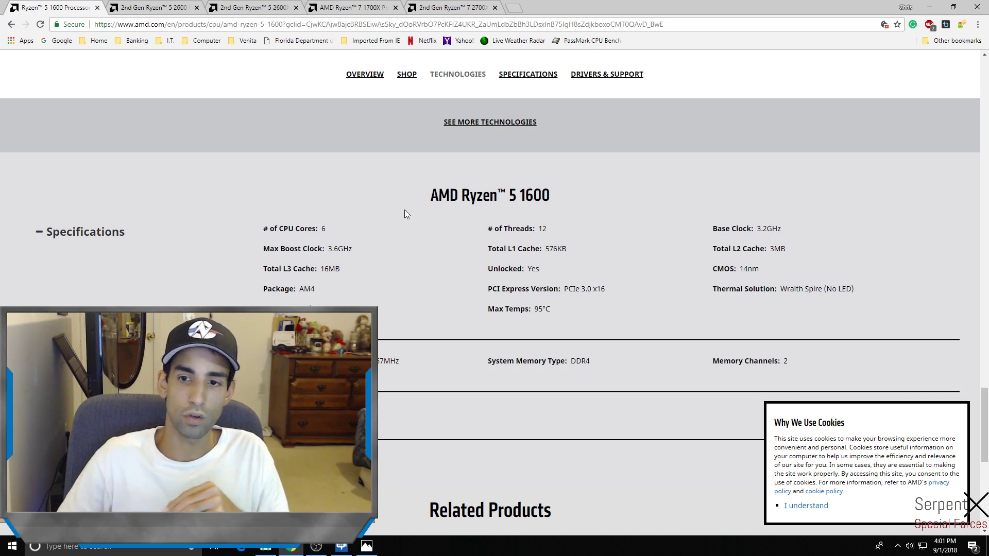
click(820, 508)
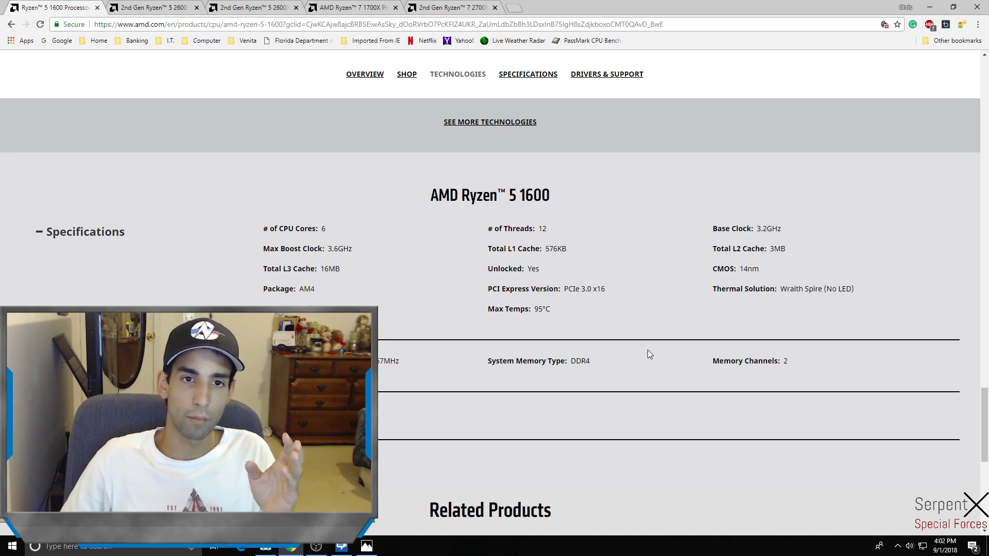
Compare the Ryzen 5 1600, 2600 and 2600X tabs, ending on the 2600X specifications
click(139, 5)
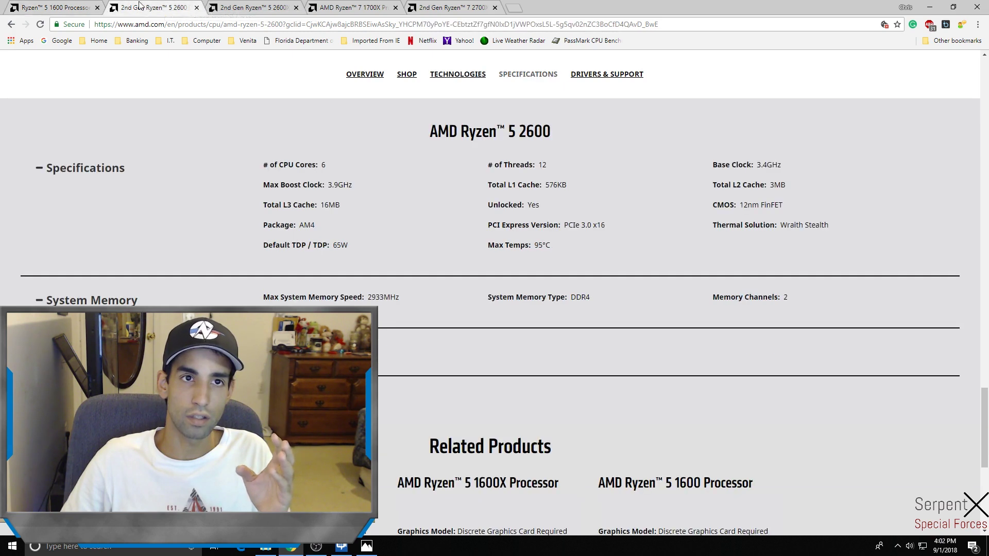
click(69, 5)
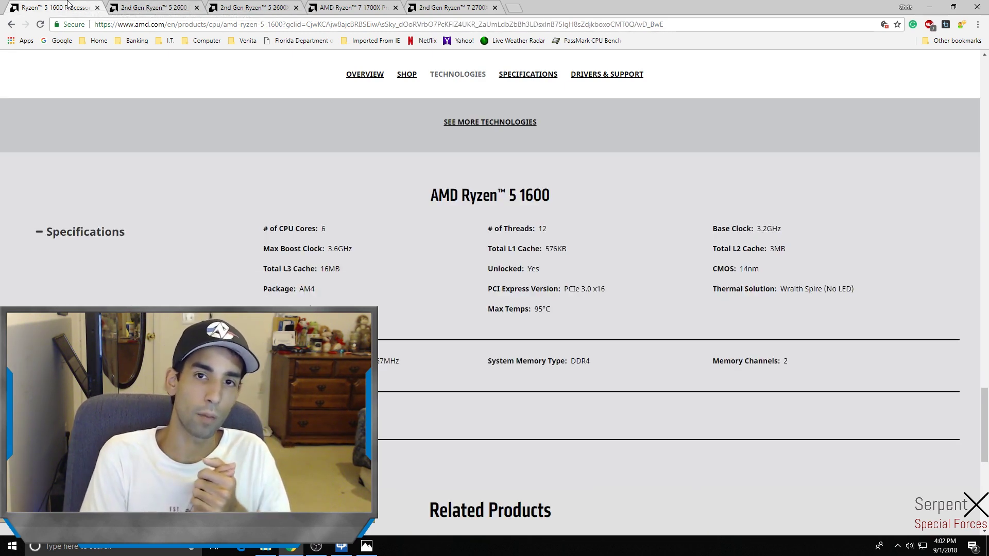
click(150, 5)
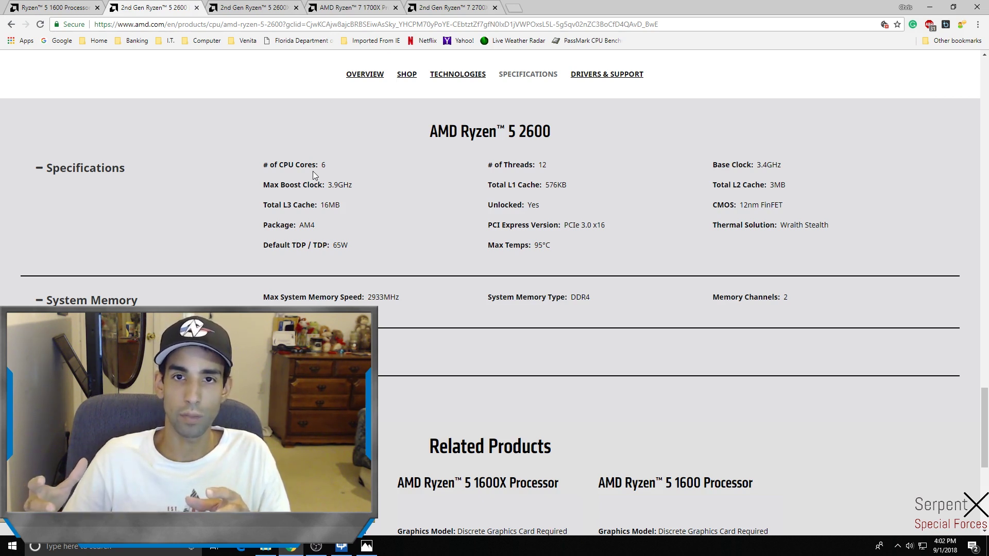
click(249, 7)
click(154, 8)
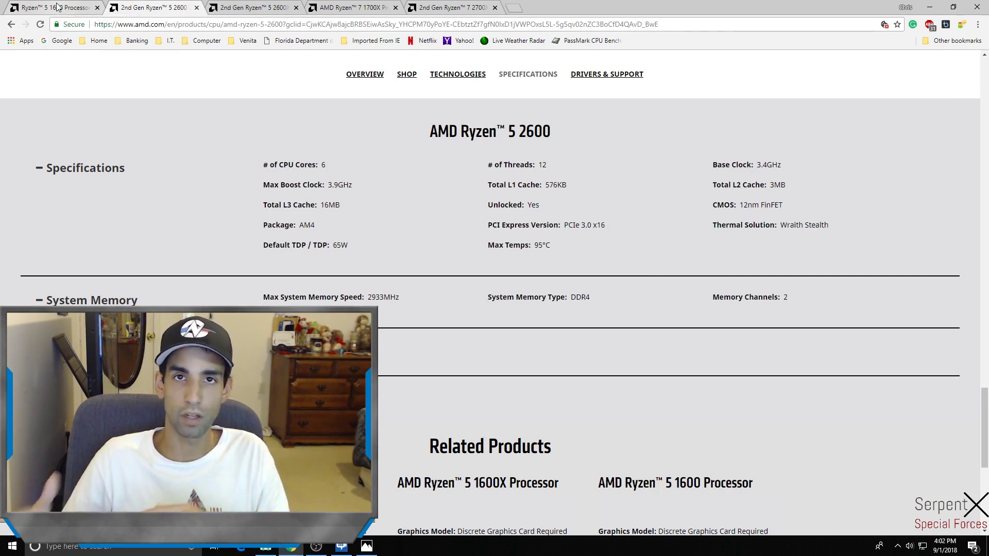
click(278, 6)
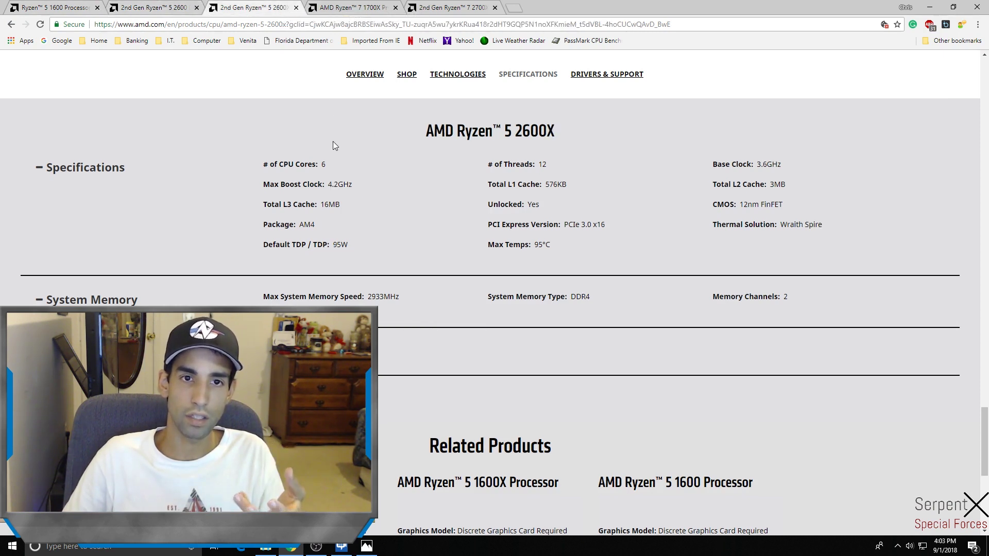
Switch back and forth between the Ryzen 5 2600 and 2600X specification tabs
click(159, 4)
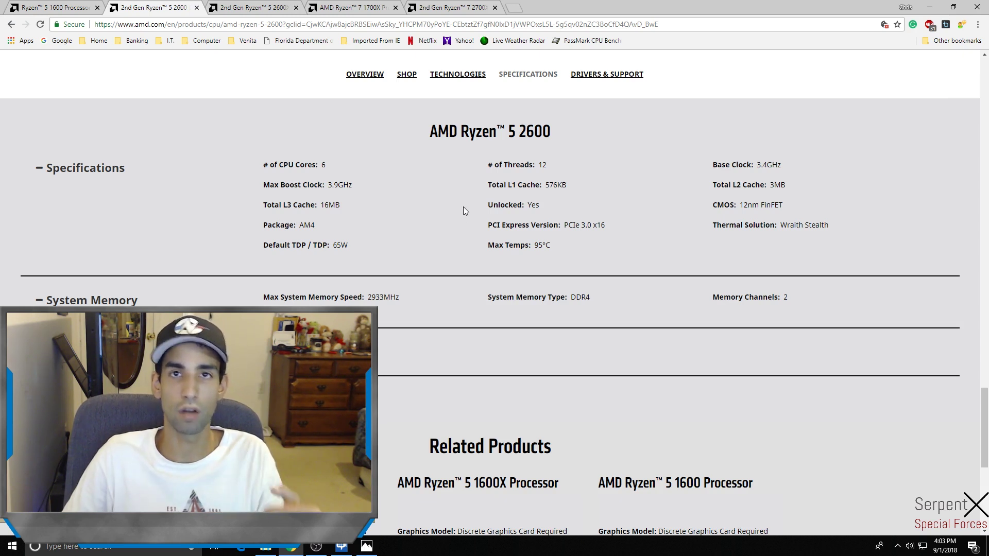
click(263, 4)
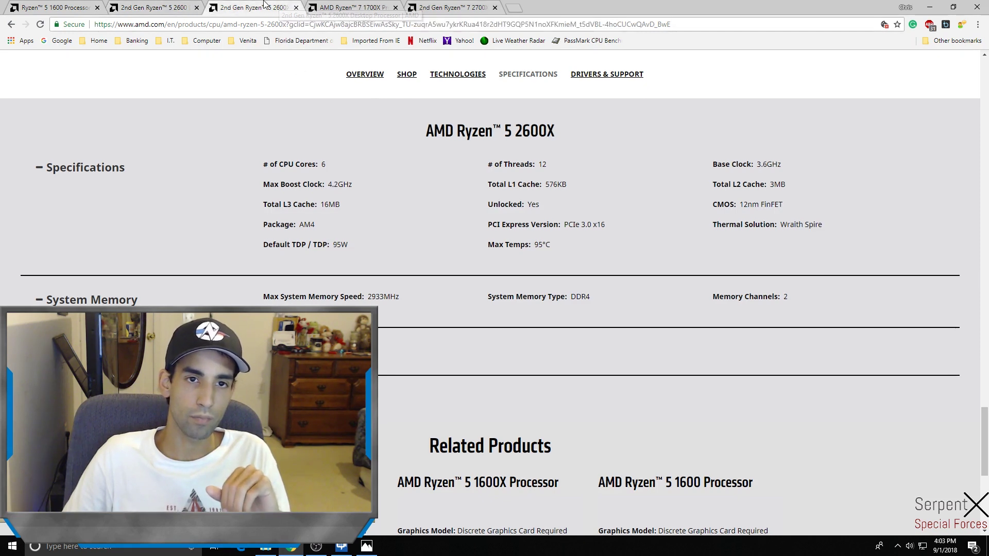
click(176, 3)
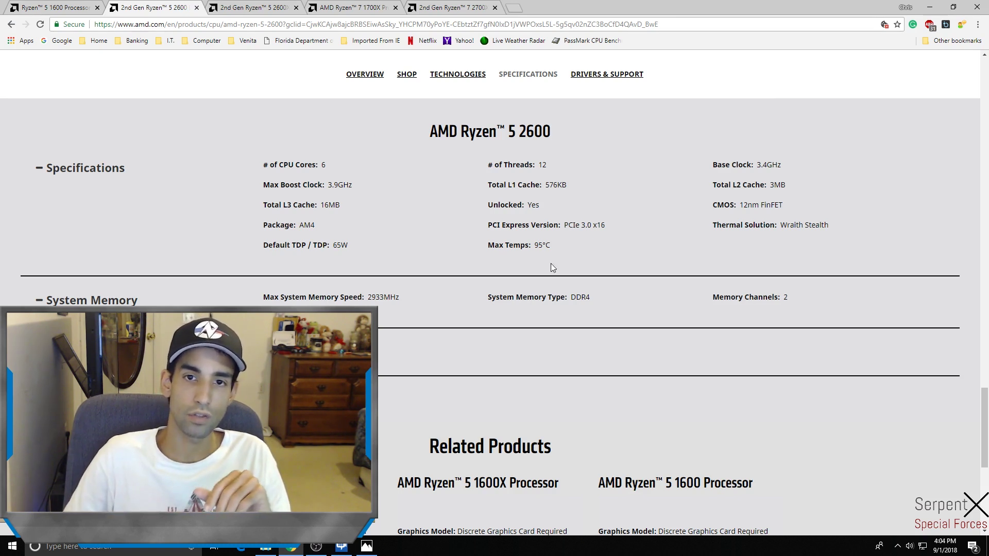
click(263, 6)
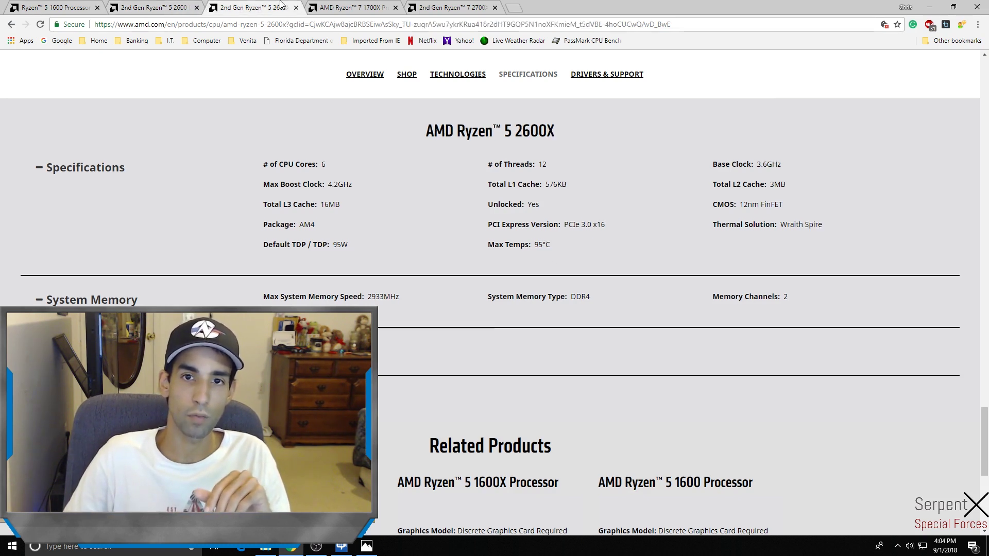
Glance at the 1700X, 1600, 2600 and 2600X tabs, then minimize Chrome
click(370, 7)
click(41, 5)
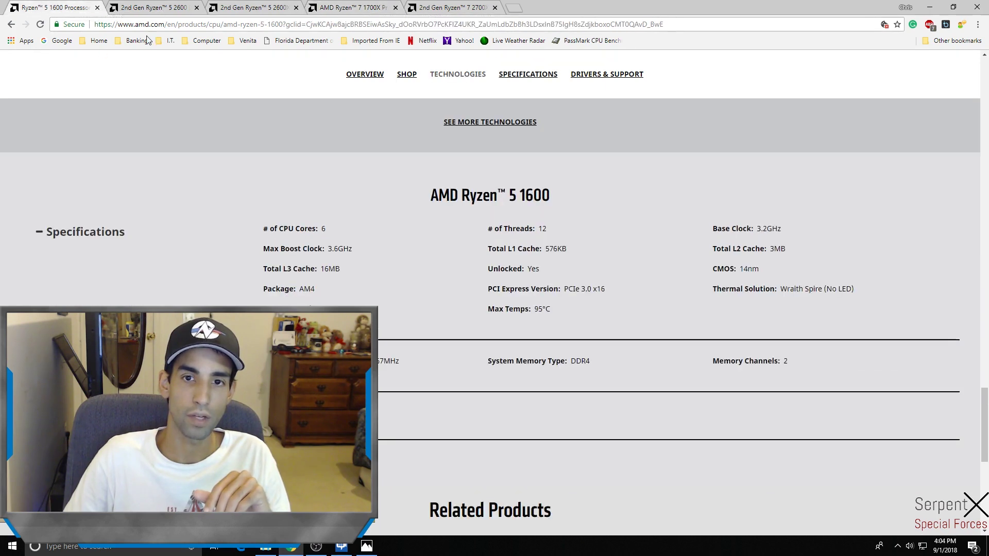
click(156, 8)
click(240, 6)
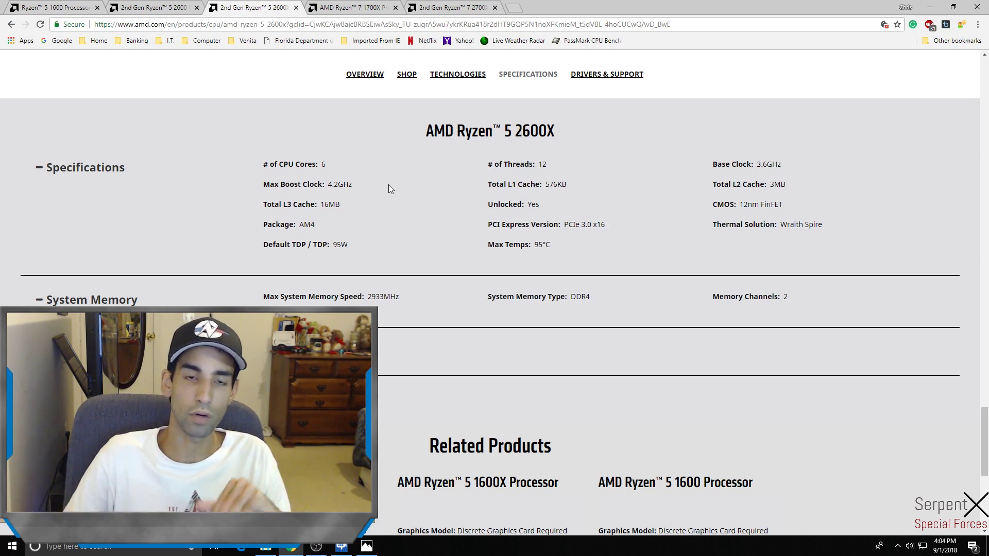
click(931, 6)
mouse_move(368, 553)
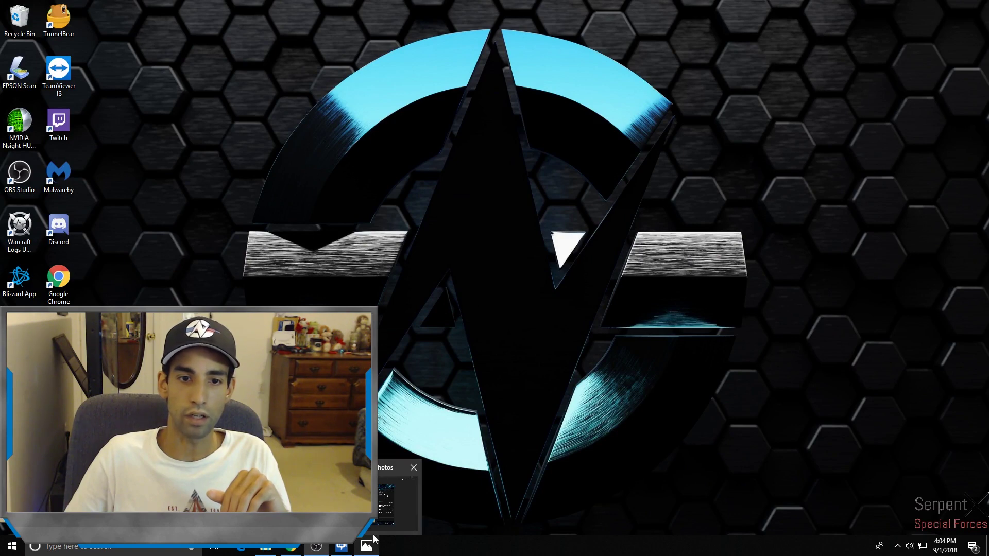
click(370, 549)
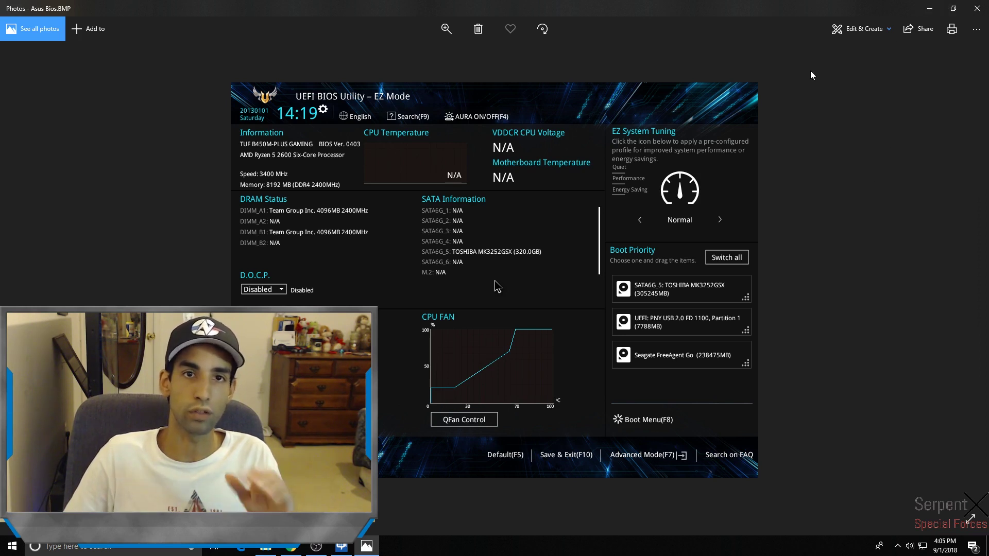
click(931, 8)
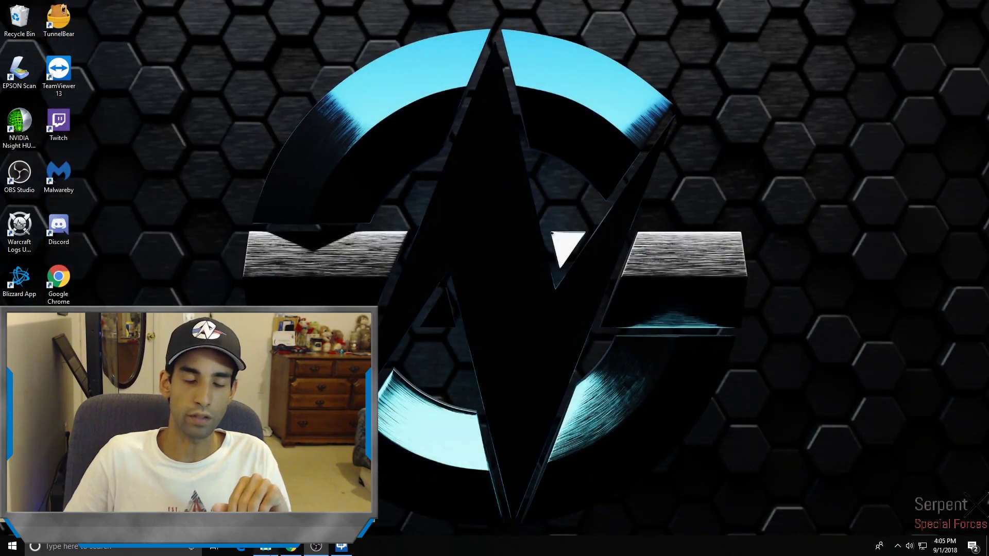
Return to the Overclocking Ryzen 2600 folder and play 'Temps after H100 AIO Run 1'
key(alt+Tab)
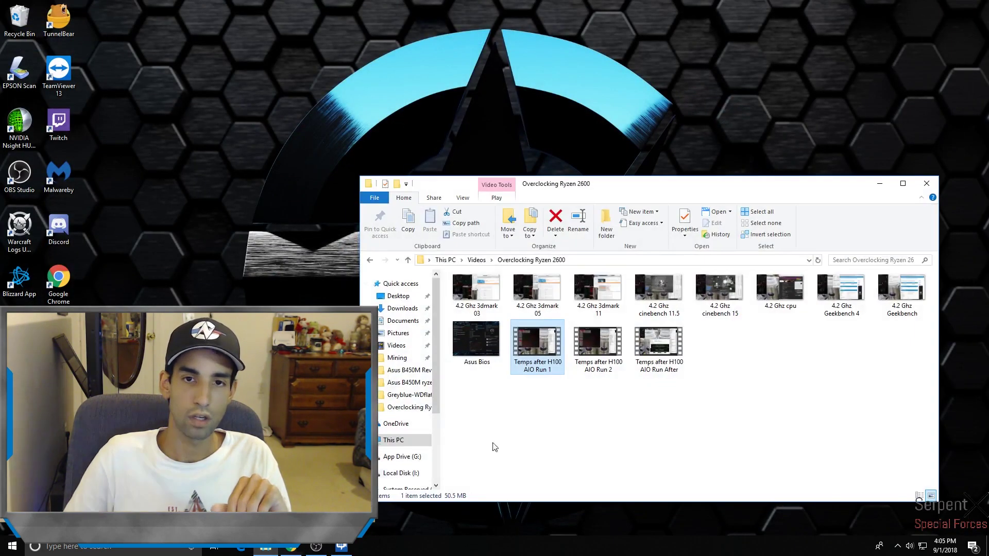
double_click(550, 355)
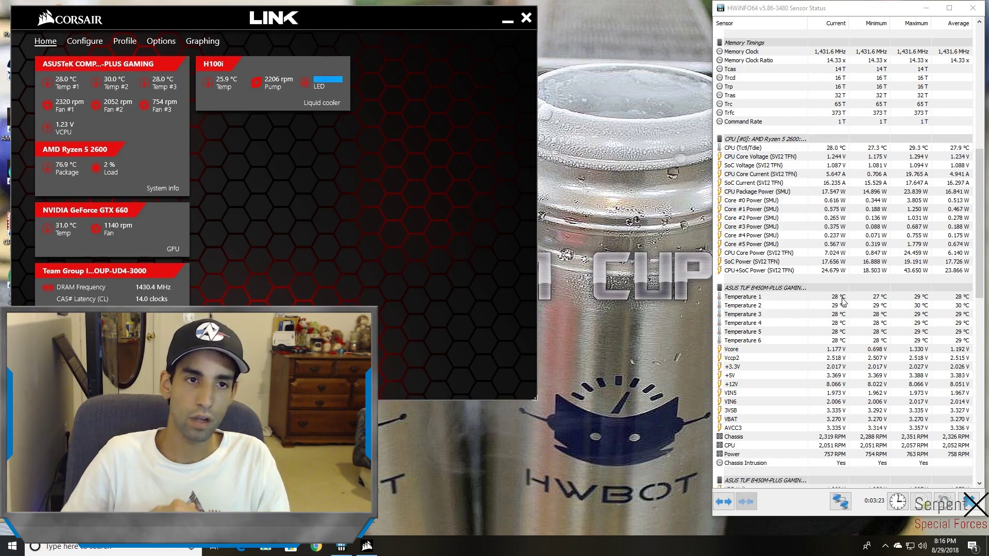
Highlight the Temperature 1–6, Vcore and CPU (Tctl/Tdie) readings in turn
click(768, 303)
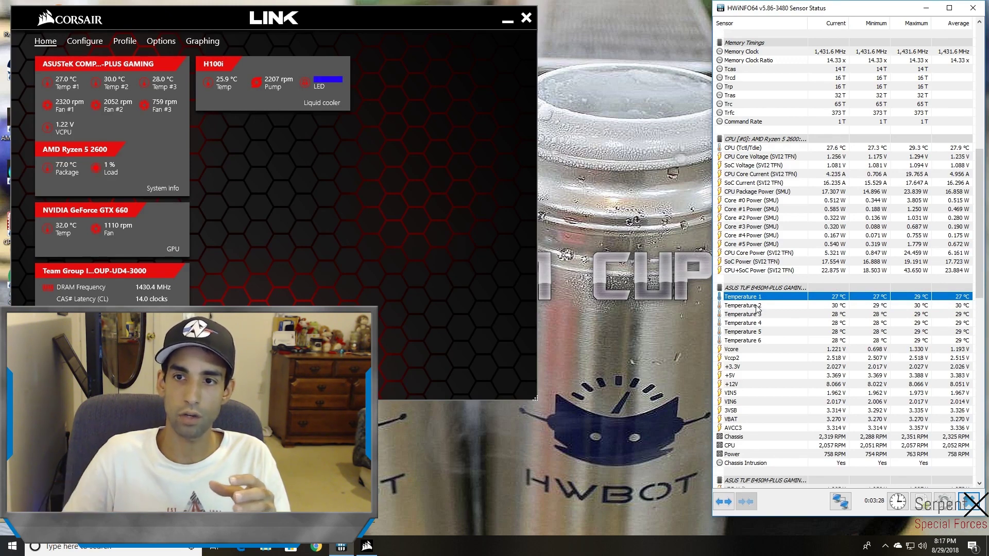
click(757, 307)
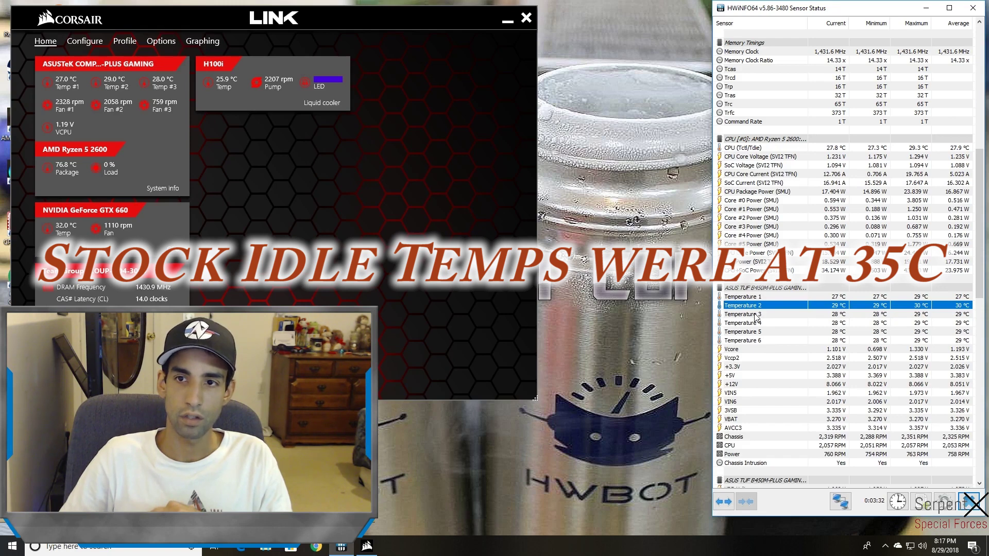
click(757, 316)
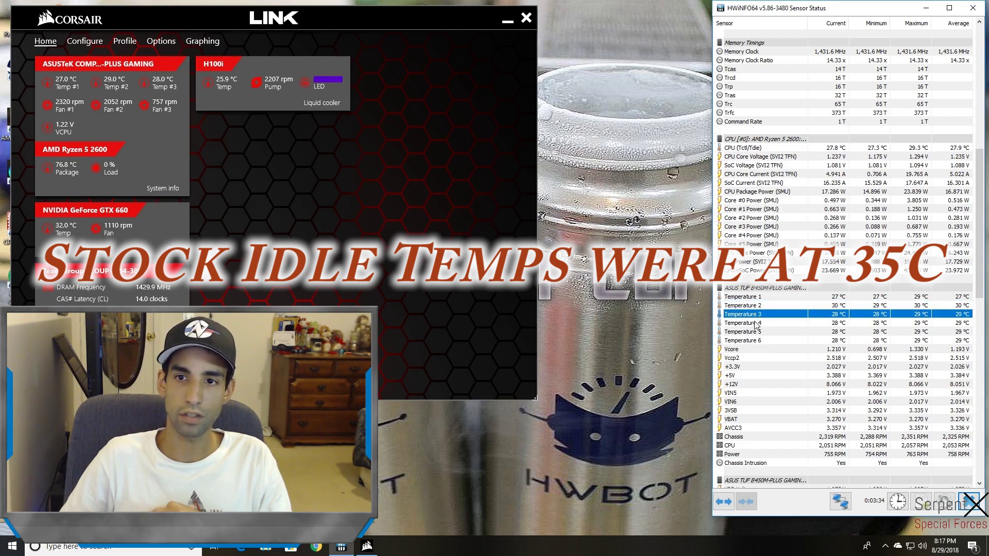
click(756, 323)
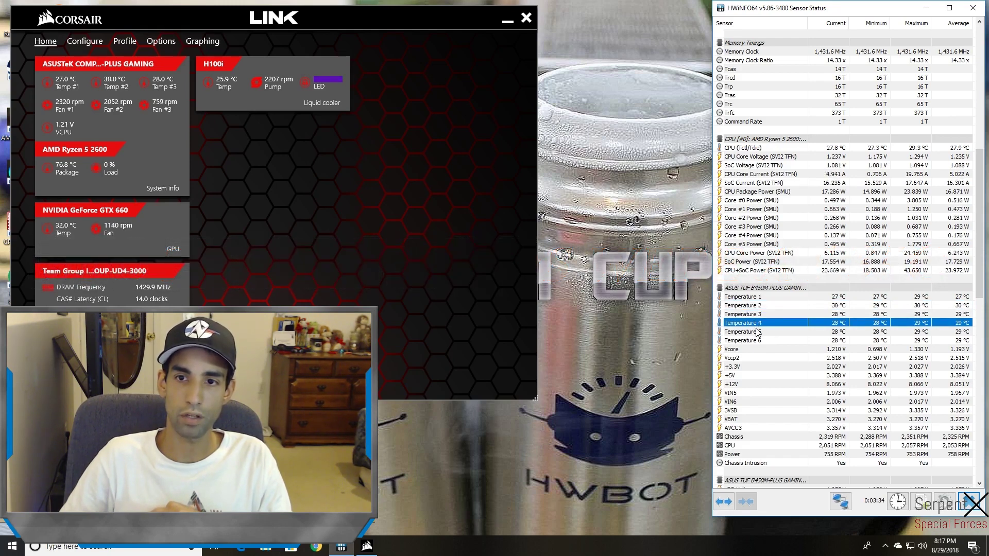
click(758, 332)
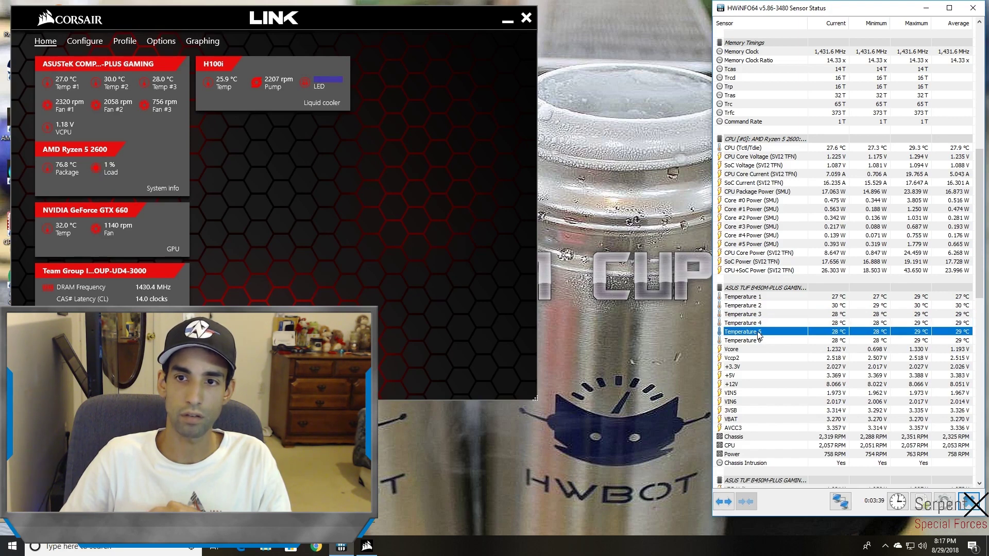
click(760, 341)
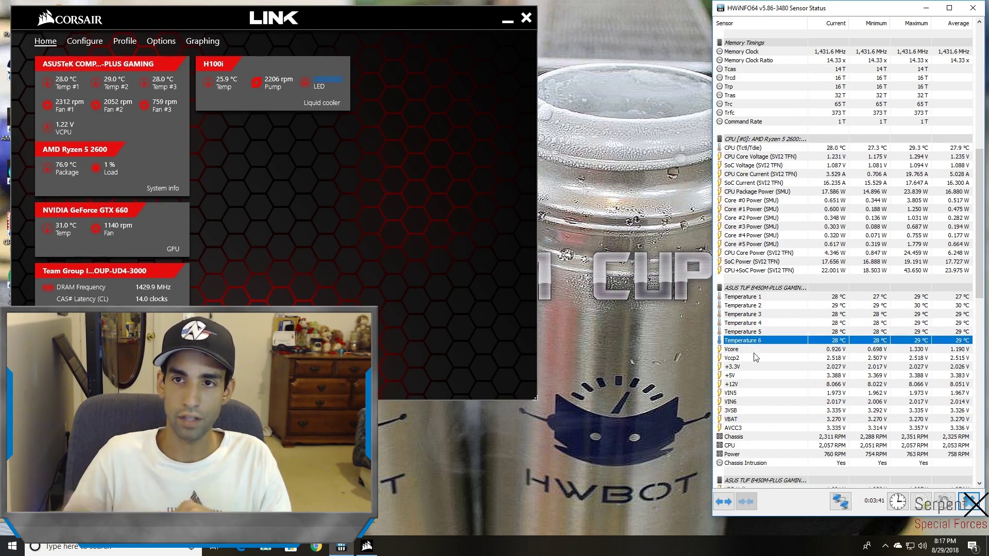
click(755, 352)
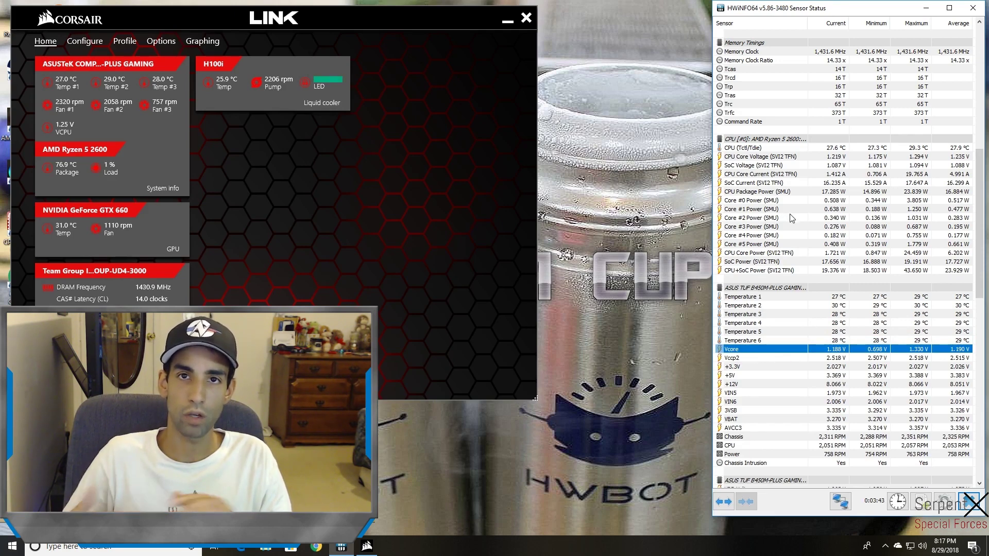
click(761, 149)
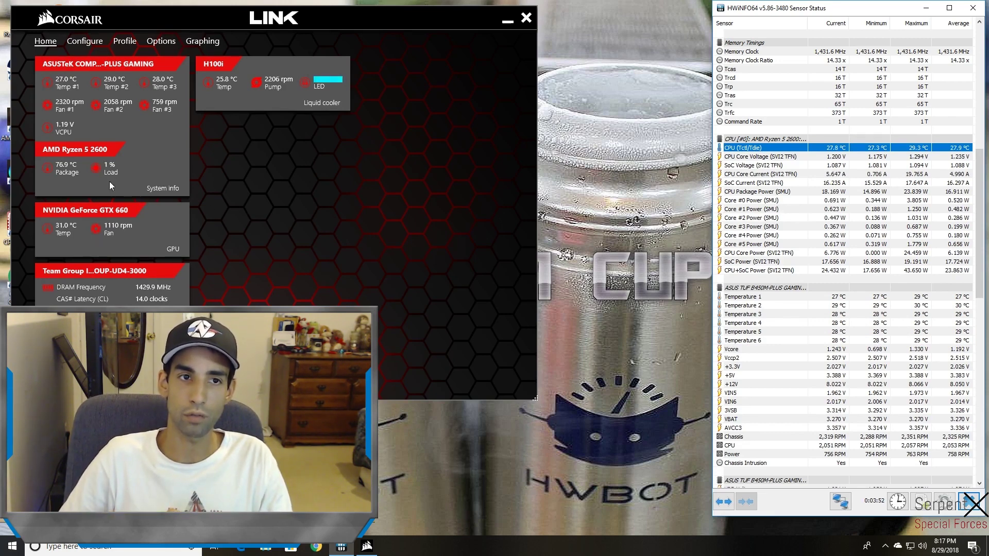
Open and close the CPU Package sensor settings, hide Corsair LINK, and exit full-screen playback
click(65, 174)
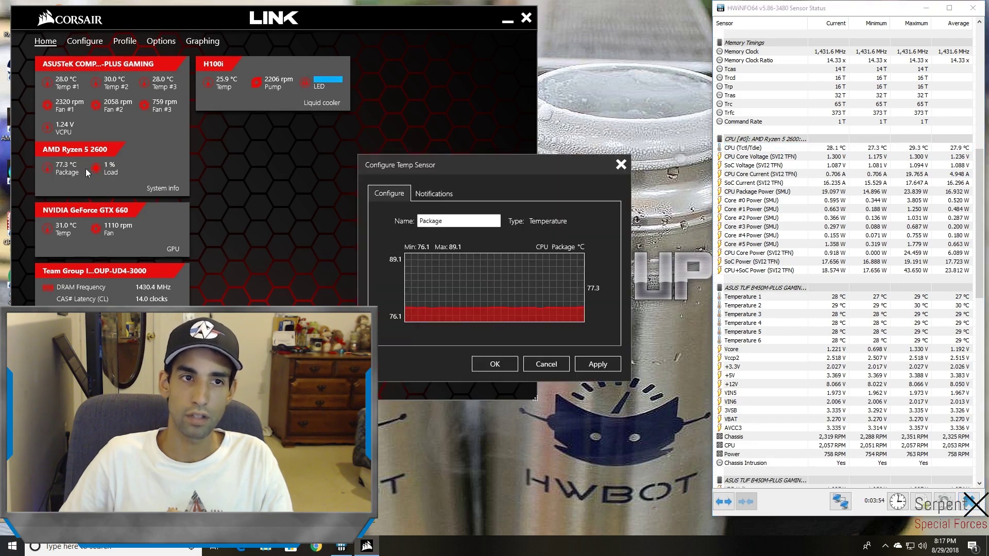
click(622, 165)
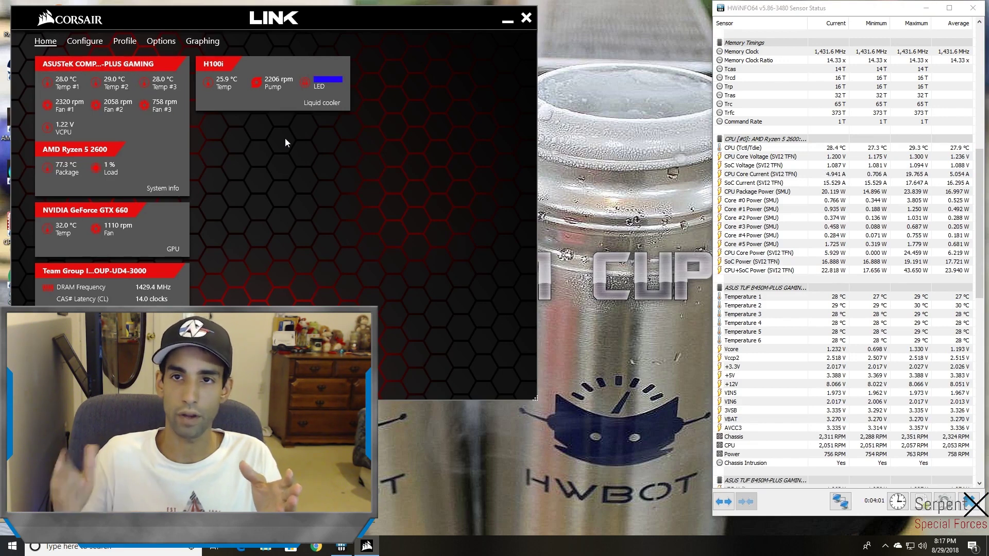
click(508, 22)
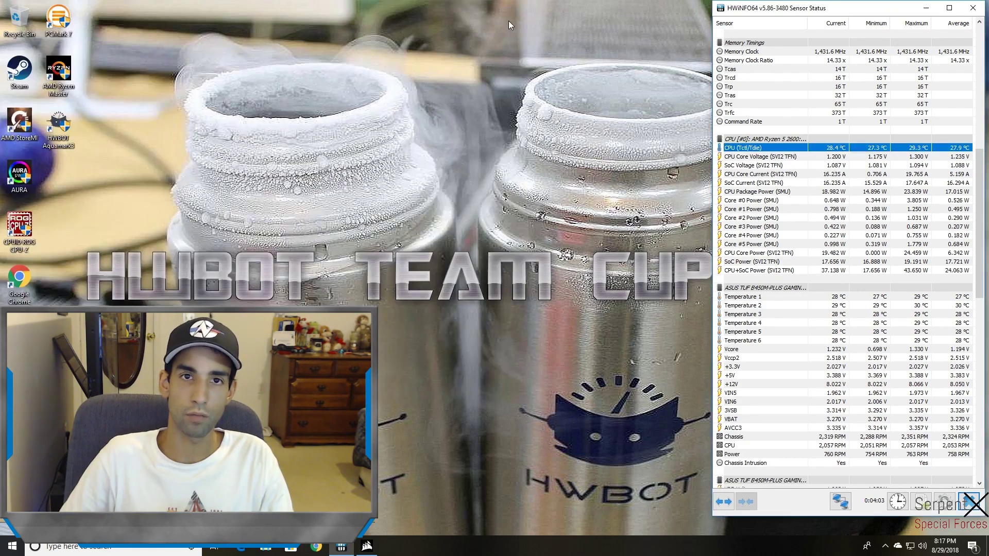
click(367, 546)
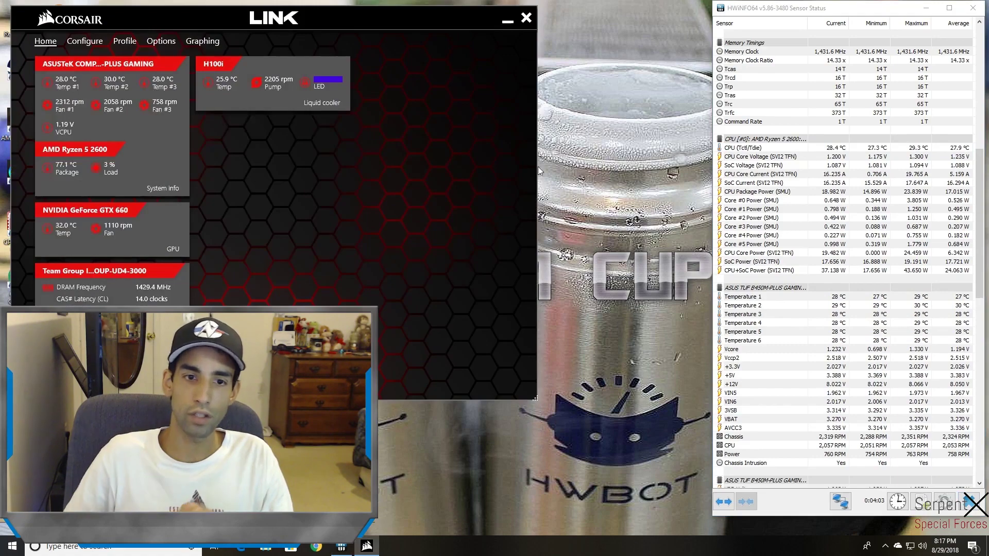
click(524, 19)
key(Escape)
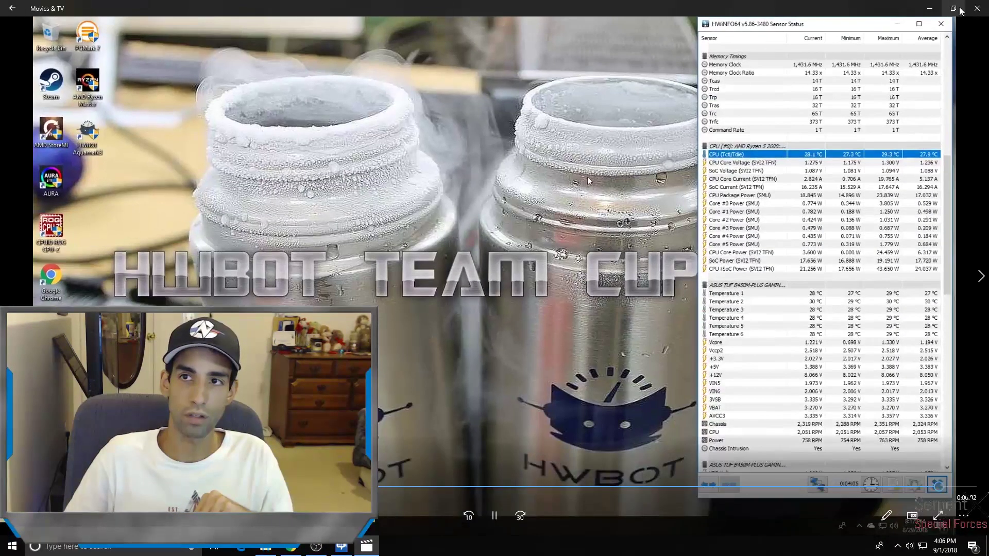
Play 'Temps after H100 AIO Run 2' and switch to the CPU Package sensor settings
click(974, 8)
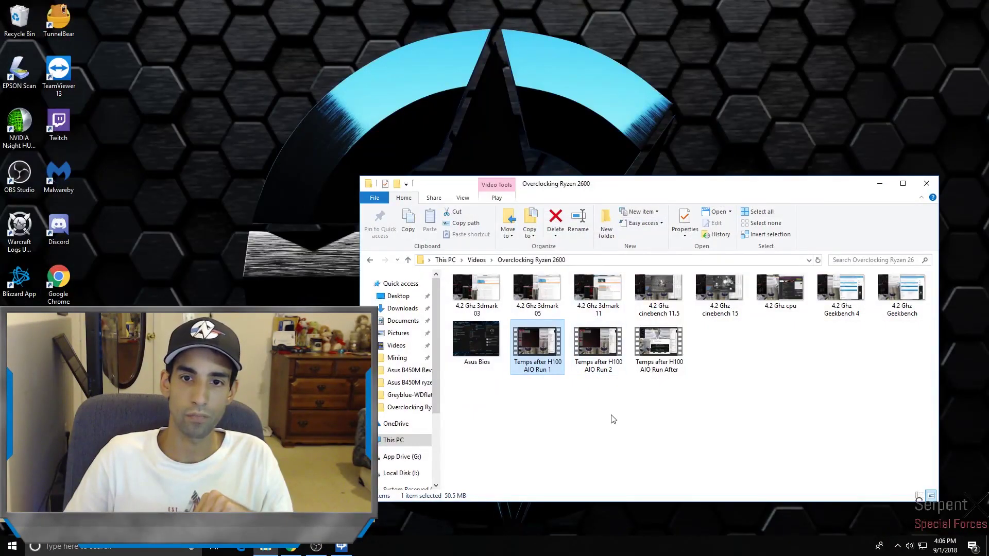
double_click(608, 371)
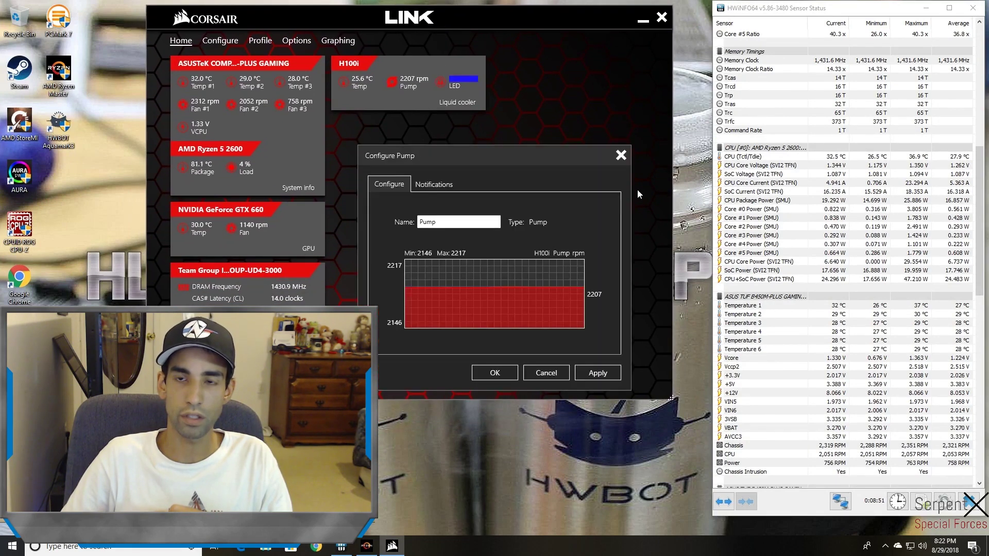
click(620, 155)
click(207, 173)
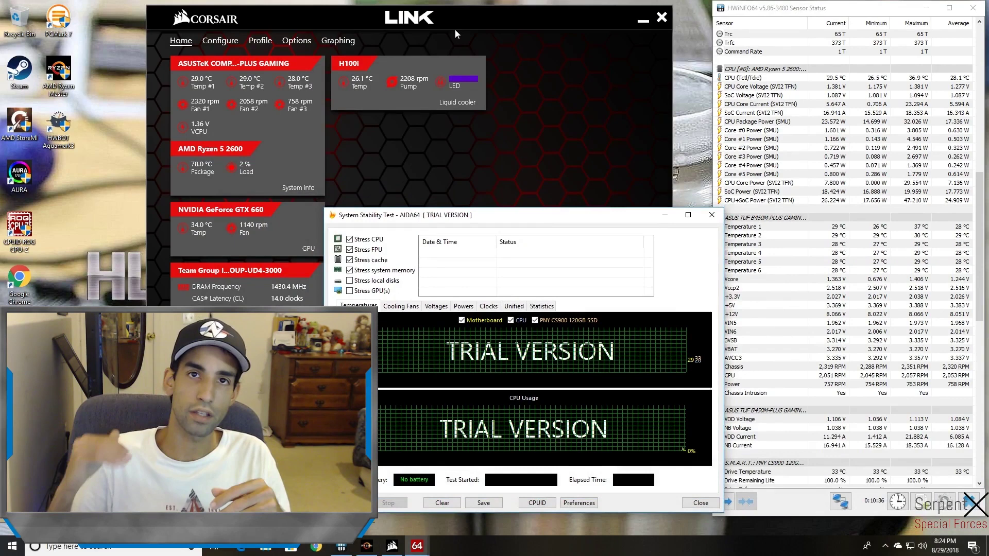
Move the Corsair LINK and AIDA64 windows aside and start the AIDA64 stability test
drag(455, 29, 310, 18)
drag(593, 220, 555, 227)
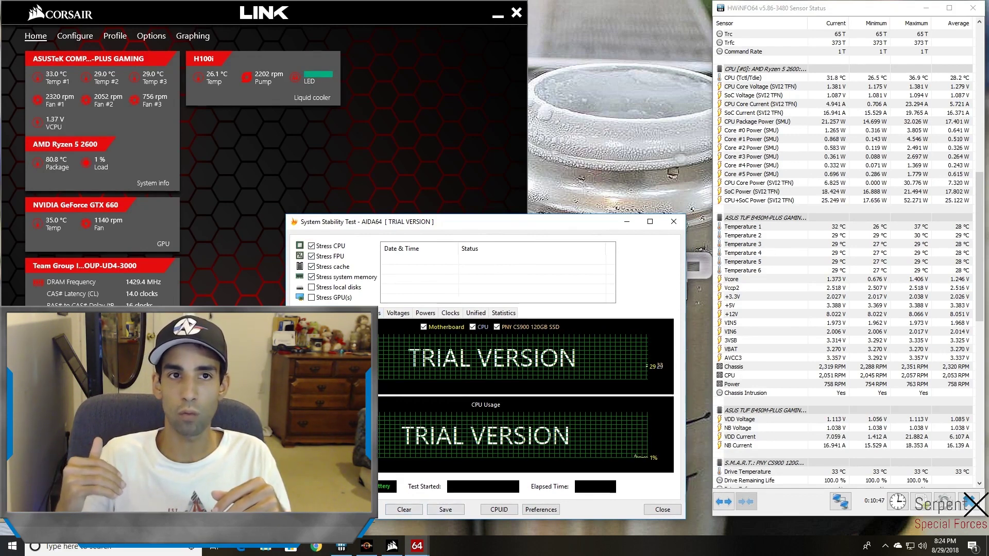
click(321, 509)
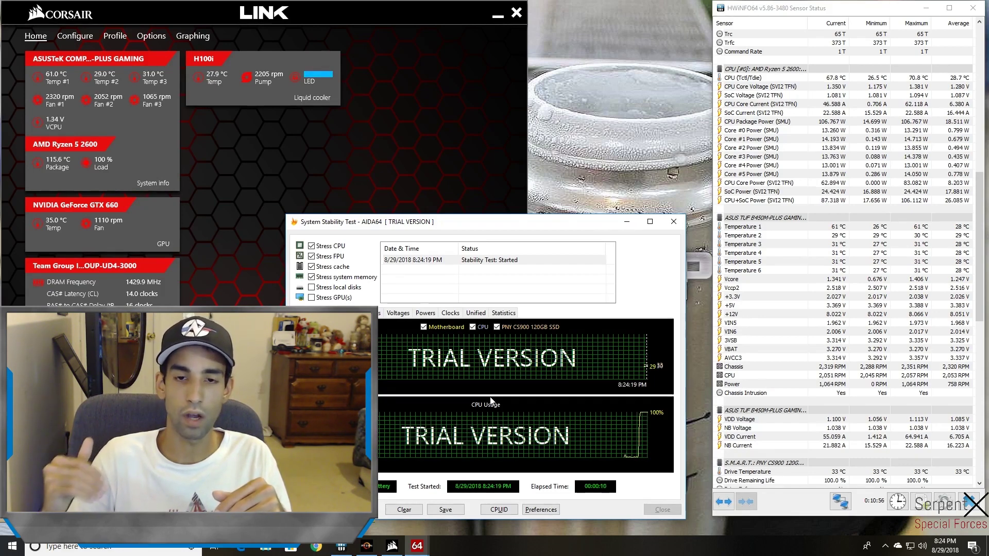
mouse_move(782, 432)
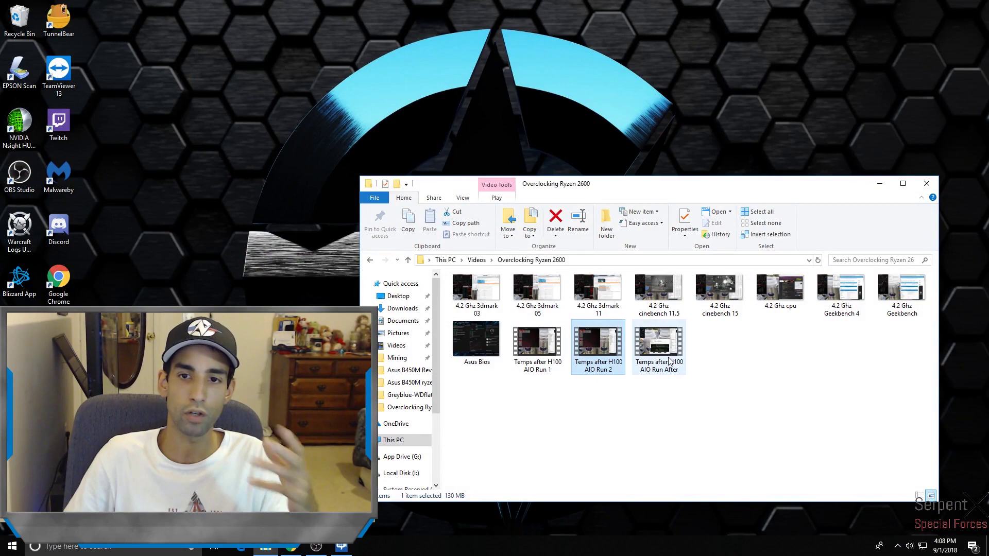
Play the 'Temps after H100 AIO Run After' video from the folder
double_click(669, 359)
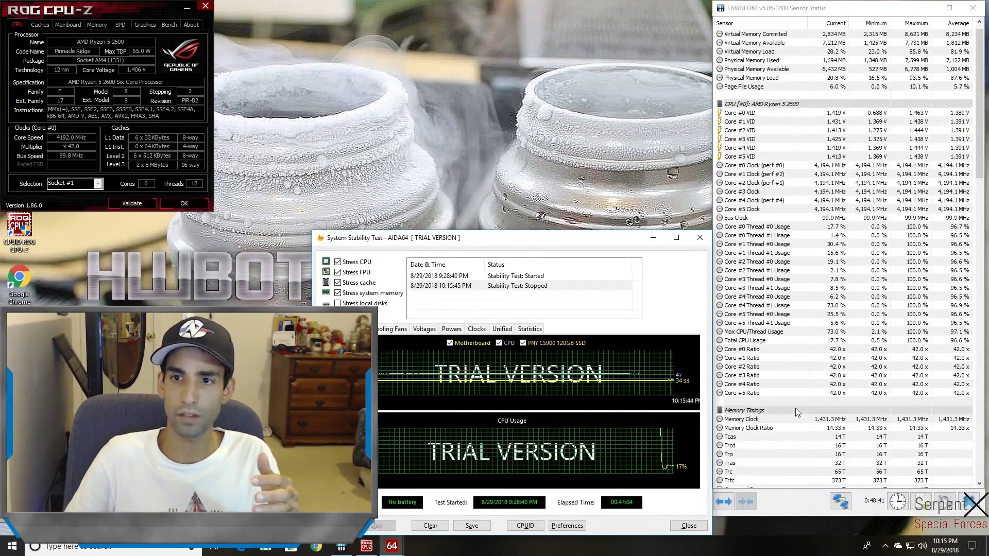
mouse_move(822, 401)
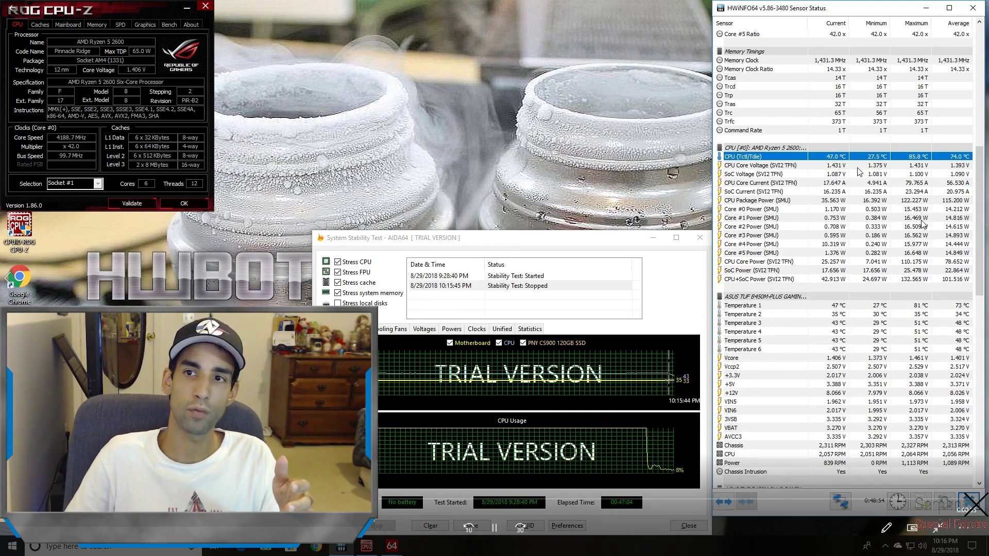
Point out the CPU Core Voltage, Temperature 1–6 and Vcore readings in HWiNFO
click(804, 166)
scroll(812, 200, down, 3)
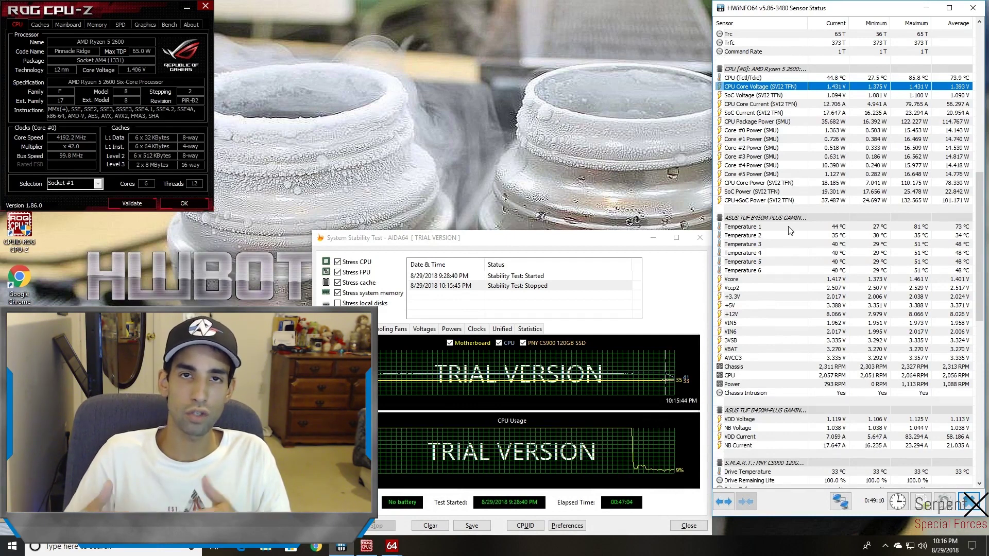
click(790, 227)
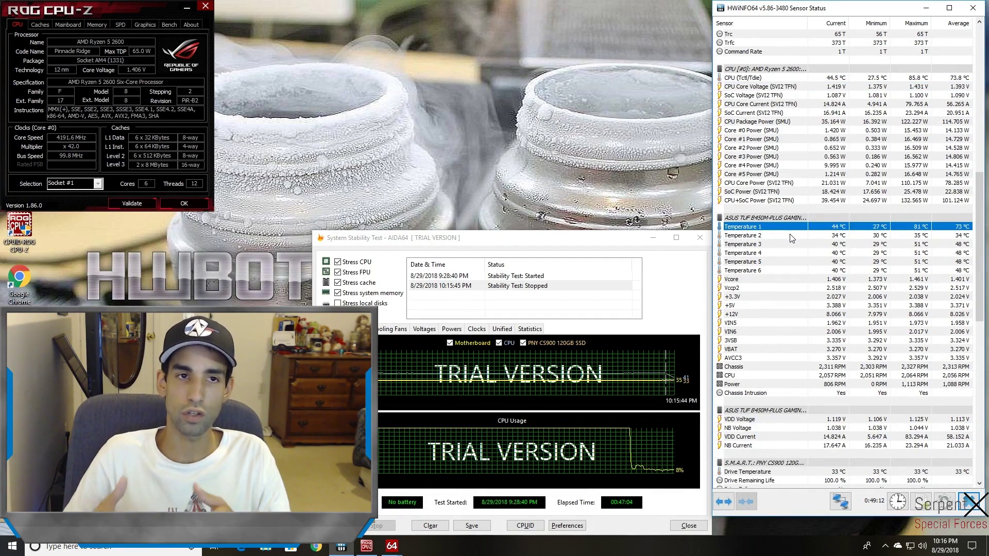
click(791, 237)
click(792, 246)
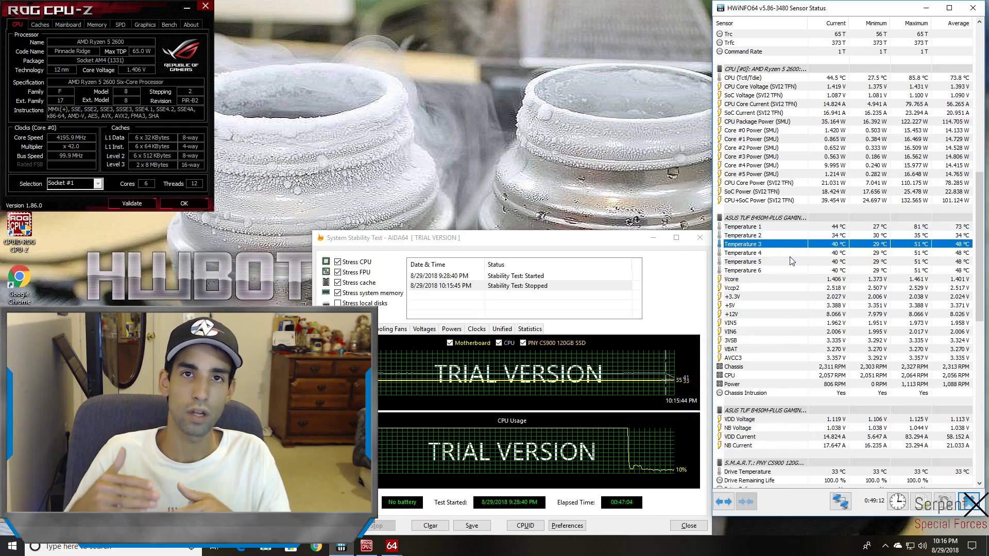
click(790, 254)
click(788, 265)
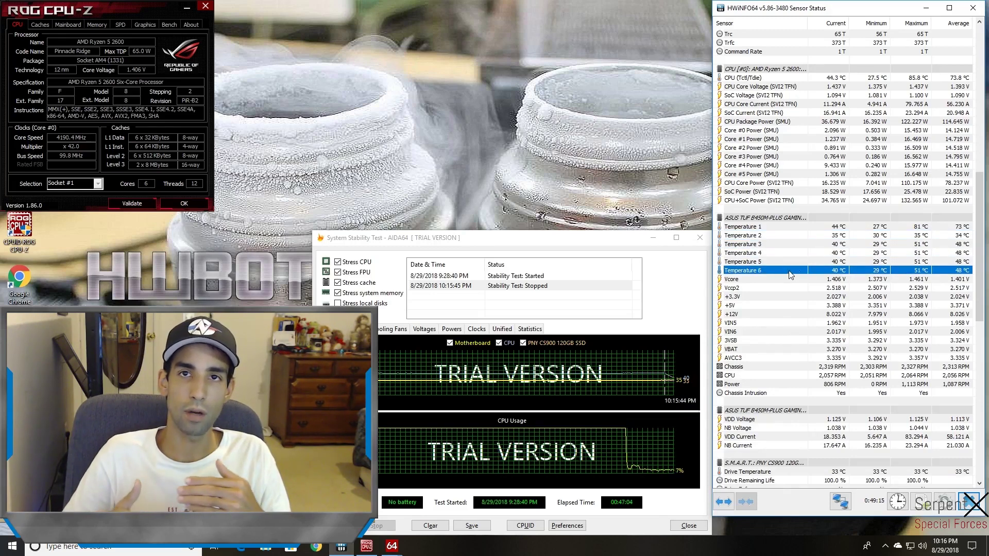
click(790, 271)
scroll(821, 258, down, 2)
click(796, 227)
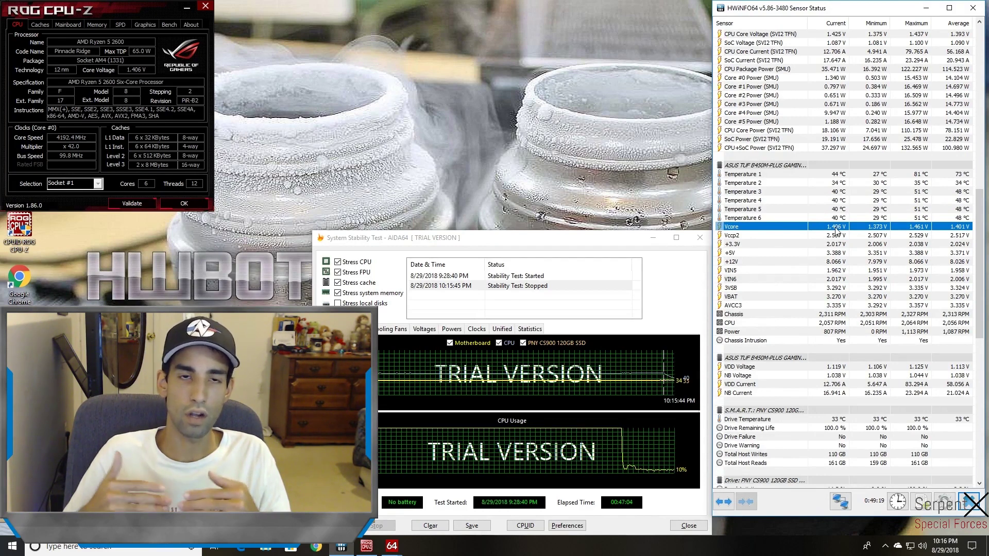
scroll(836, 230, up, 1)
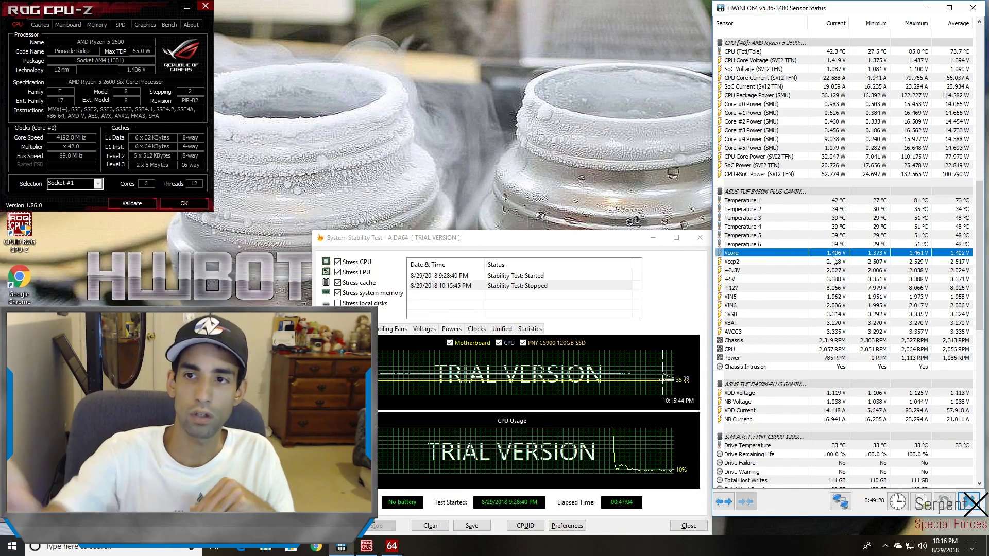
Point out the H100 Pump and Temperature1 readings, open its graph, and rewind slightly
mouse_move(939, 292)
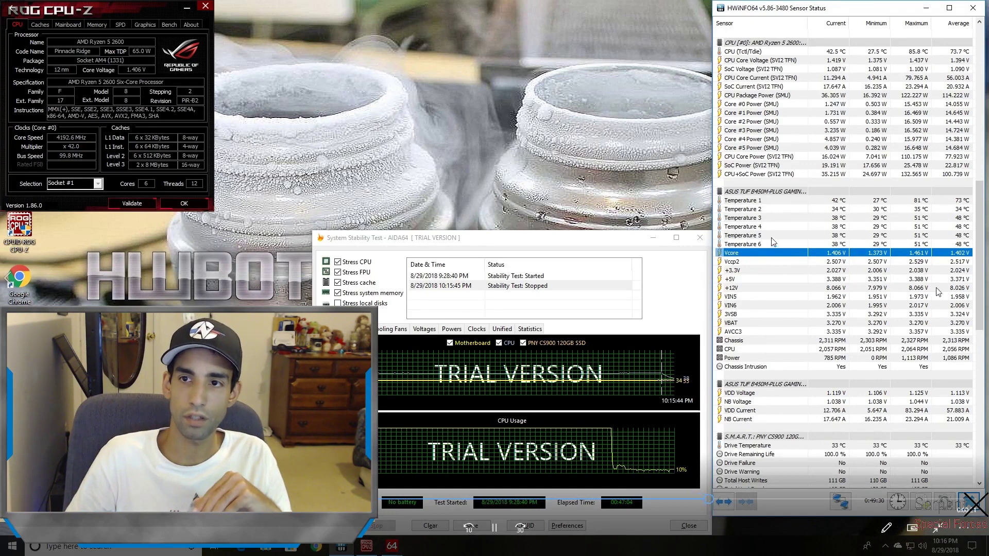
scroll(783, 248, down, 3)
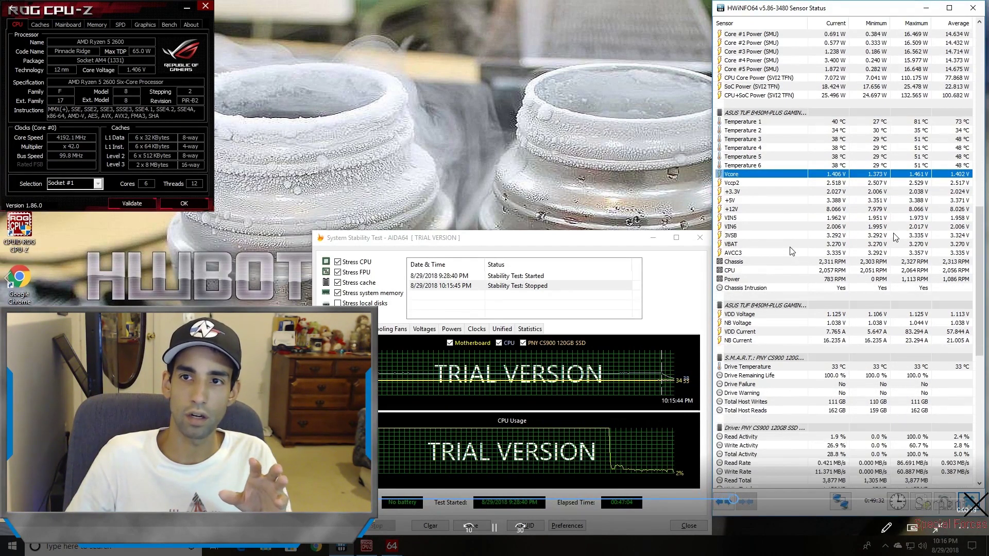
scroll(792, 251, down, 9)
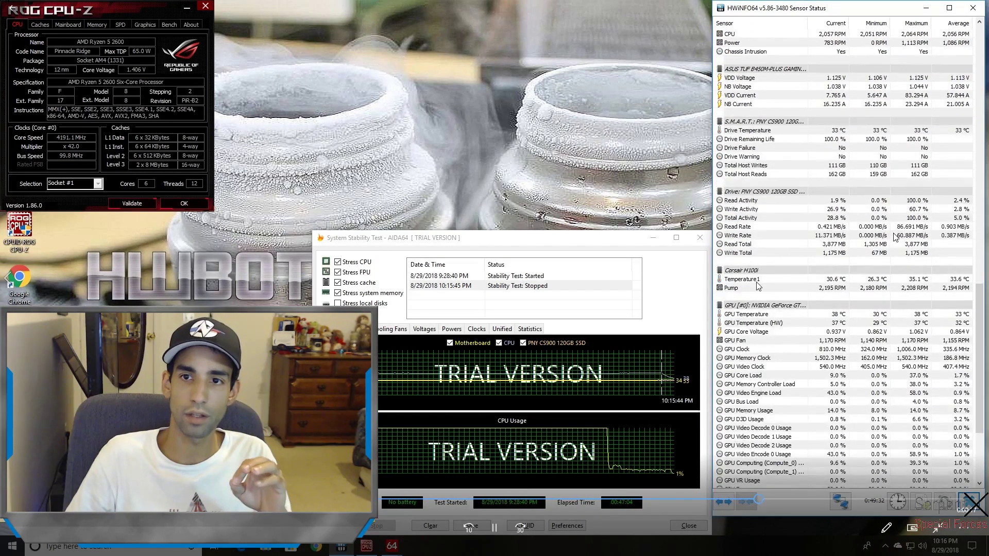
click(753, 288)
click(909, 279)
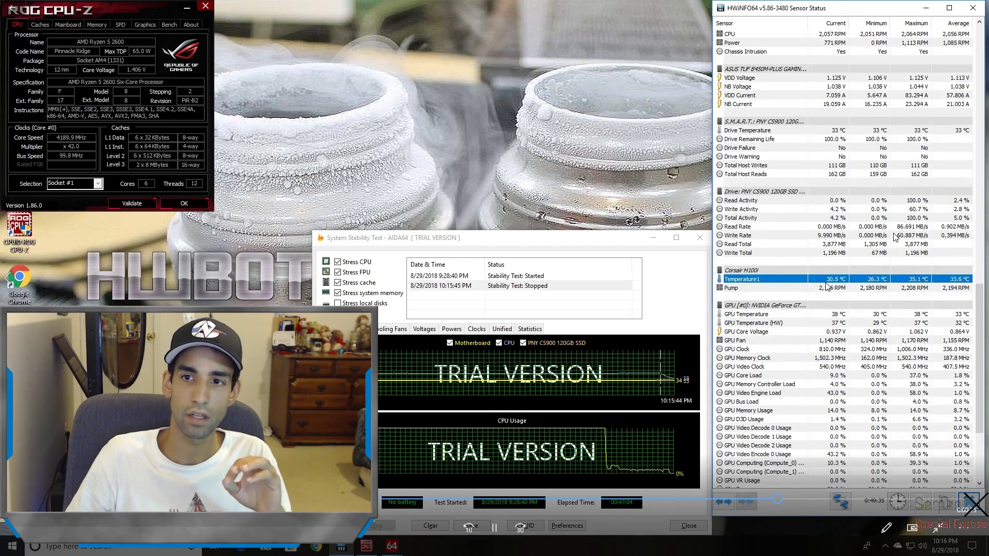
double_click(911, 282)
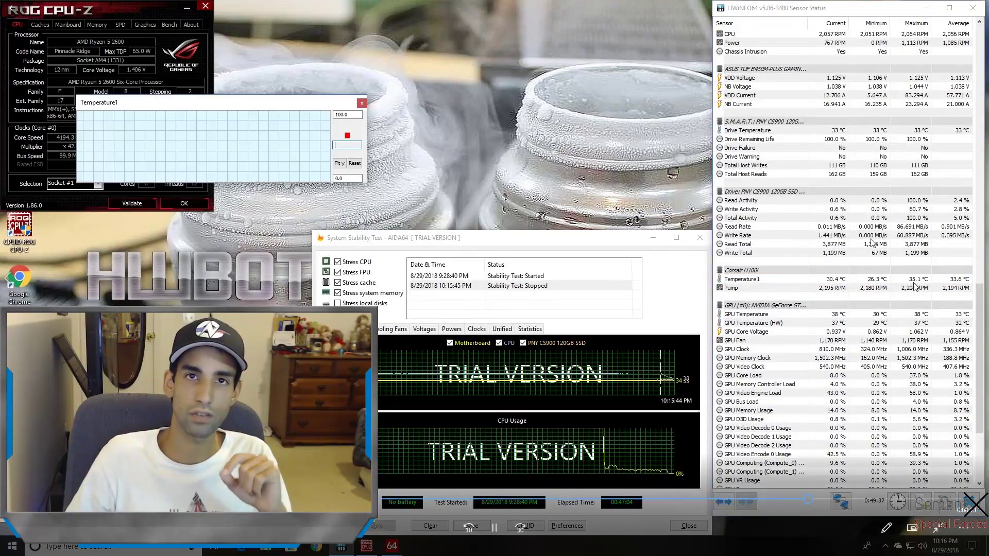
click(666, 500)
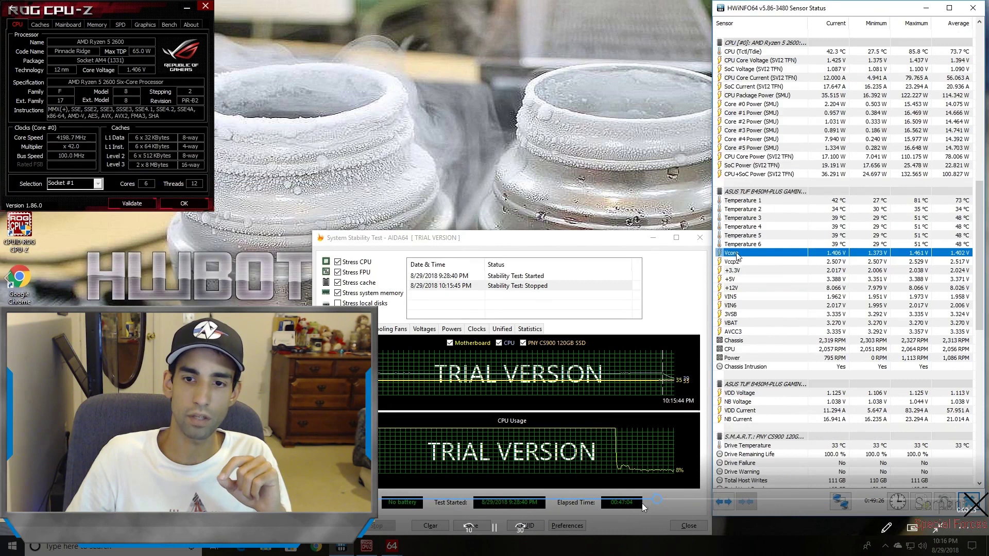
Pause the Run After video on the final HWiNFO64 readings
click(494, 527)
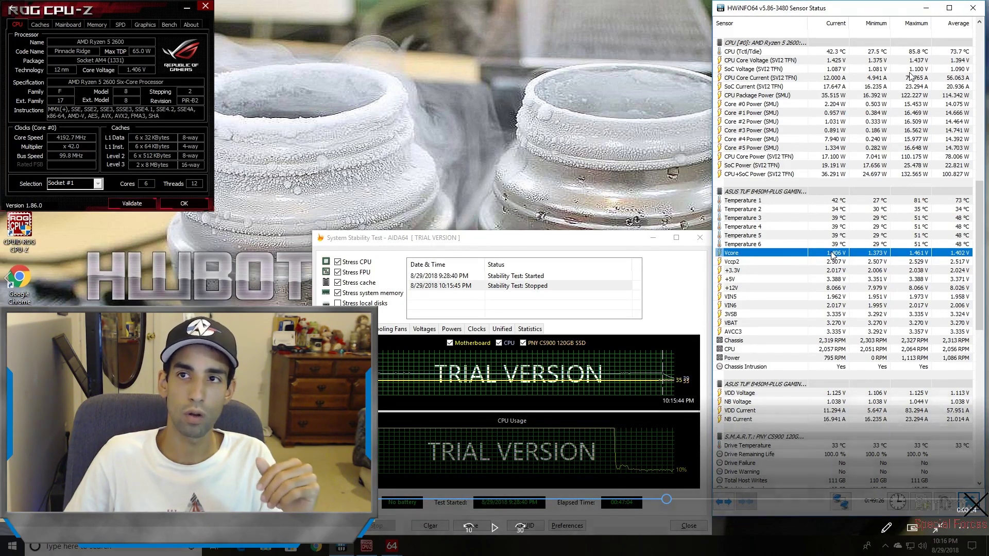
Exit full-screen playback and open the '4.2 Ghz 3dmark 03' screenshot
click(962, 6)
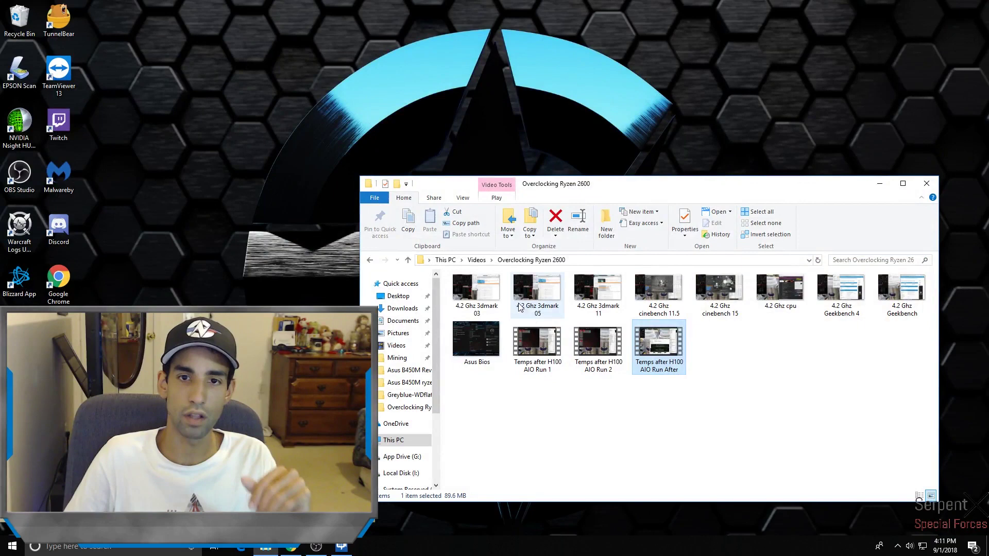
click(491, 294)
double_click(491, 295)
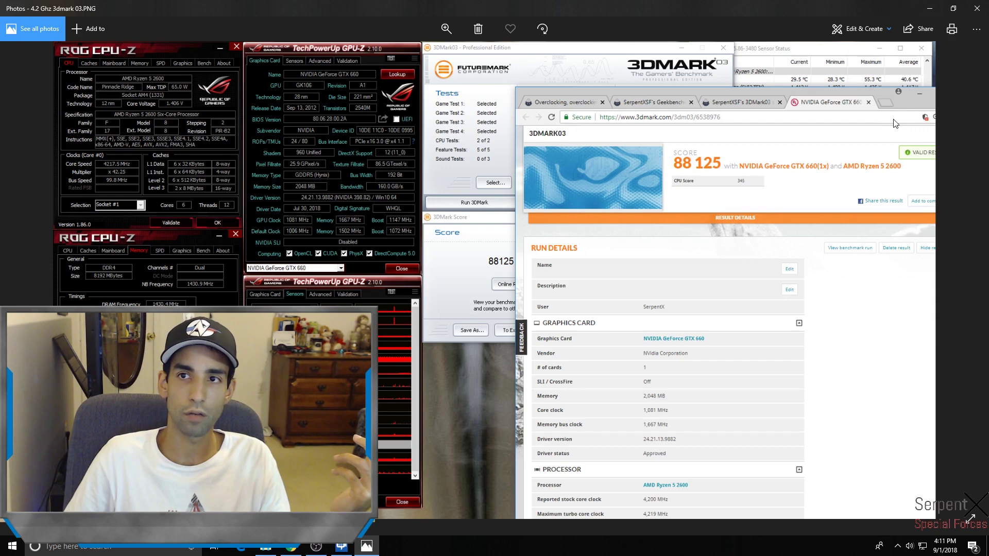
Advance through the 3DMark 05 and 3DMark 11 results to the Cinebench R11.5 screenshot
click(962, 281)
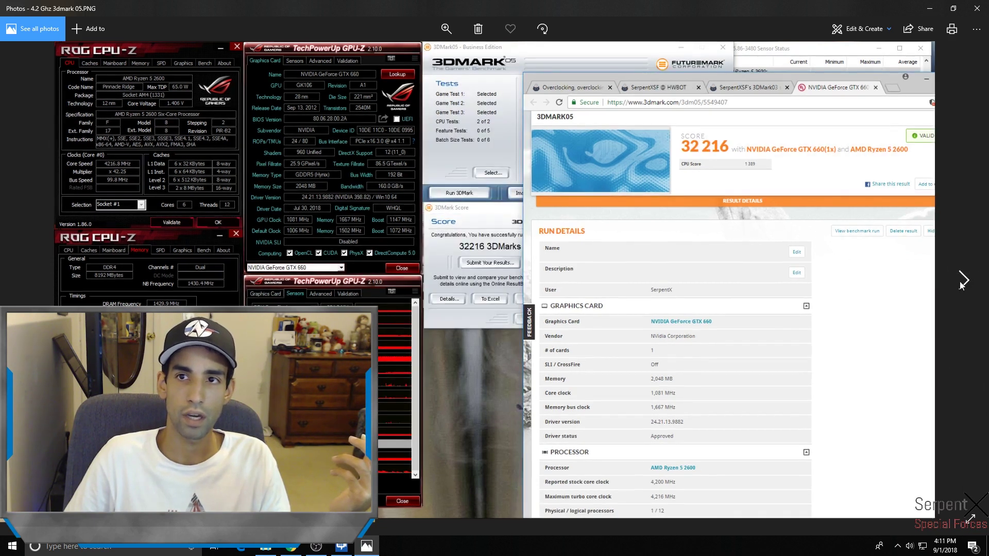
click(962, 281)
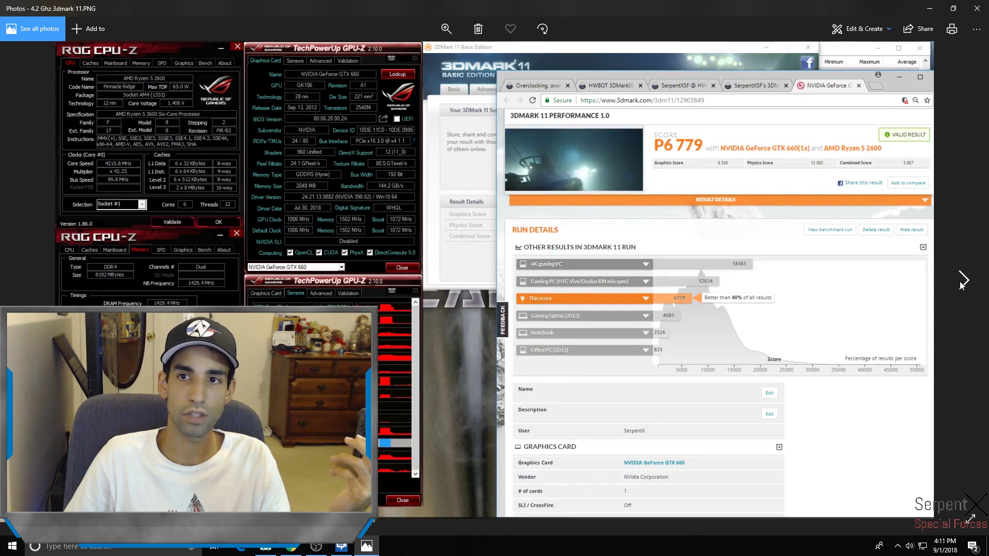
click(963, 281)
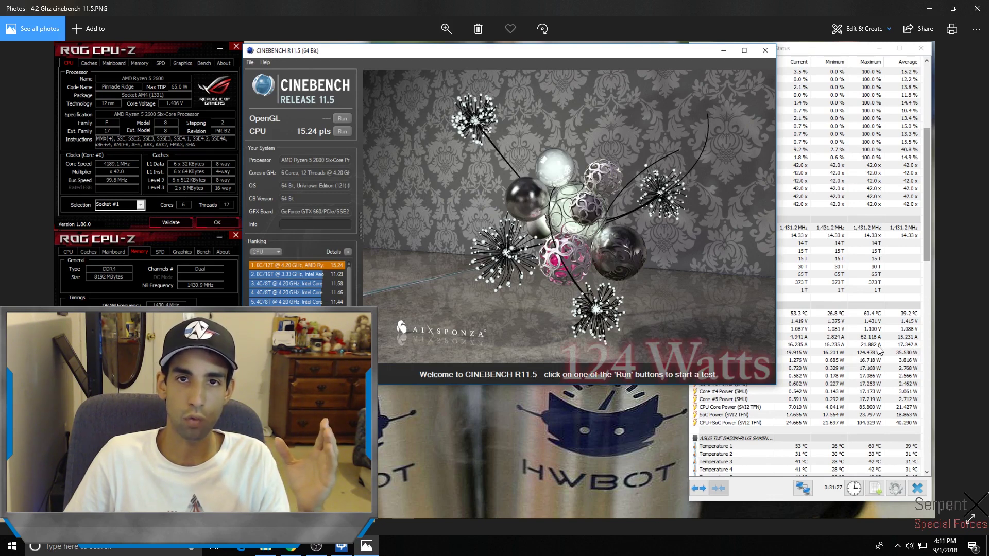
Advance Photos to the '4.2 Ghz cinebench 15' screenshot showing 1399 cb at 4.20 GHz
mouse_move(965, 264)
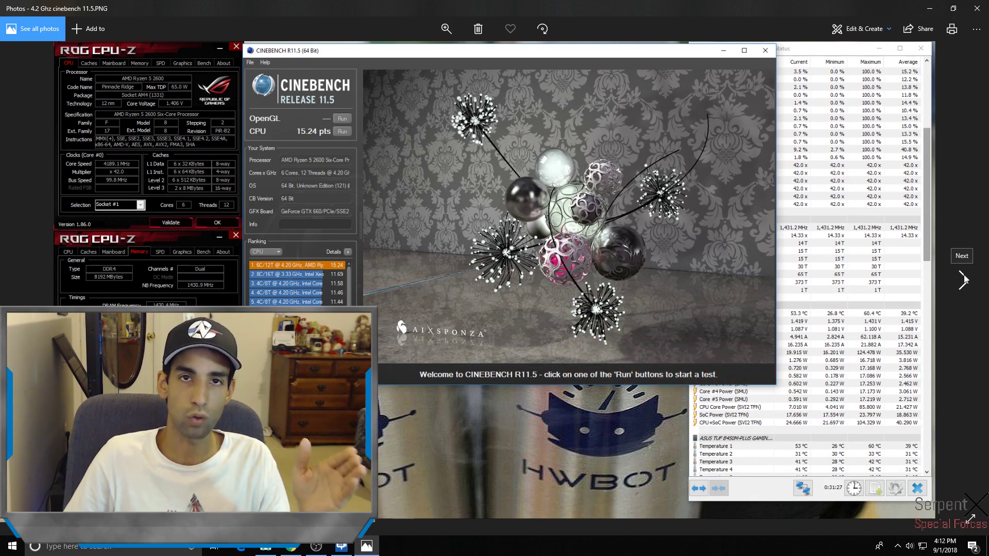
click(963, 279)
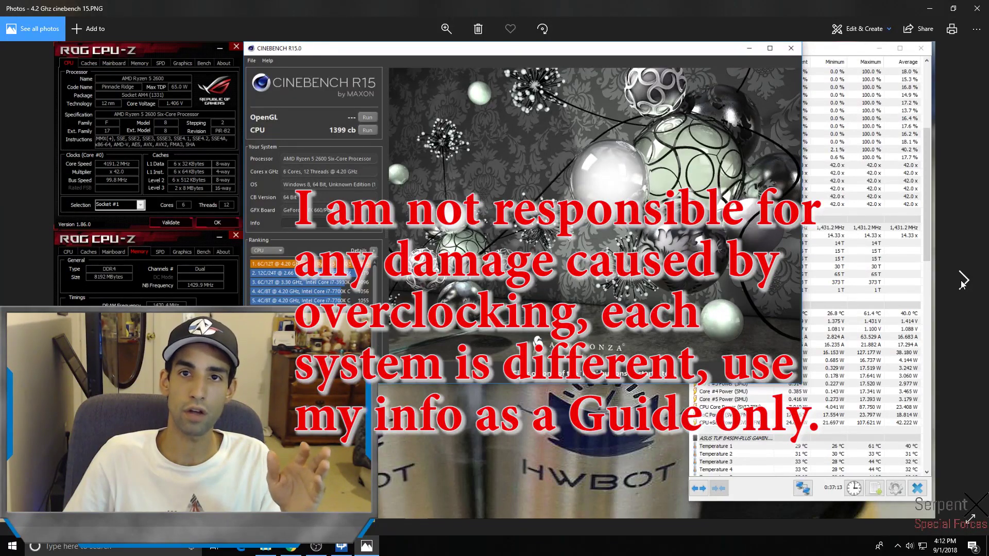
Step to the CPU-Z validation screenshot (4189.93 MHz), then close Photos
click(960, 280)
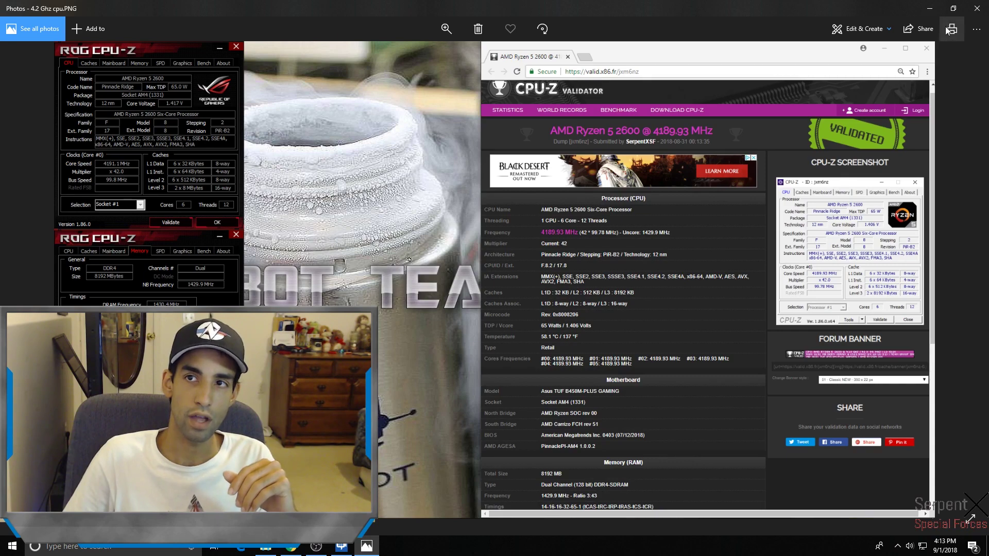
click(977, 8)
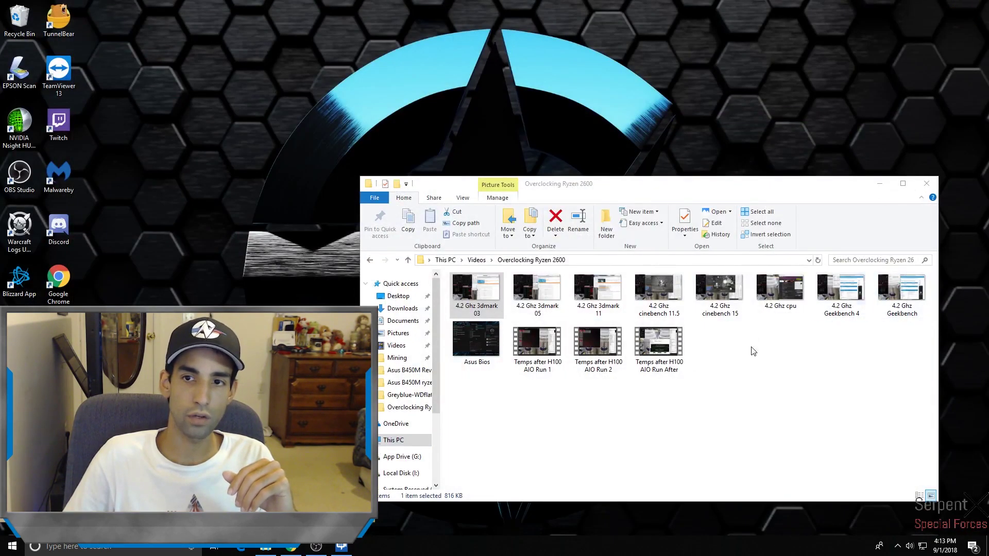
Restore Chrome from the taskbar to the Ryzen 5 2600X specifications tab
click(291, 547)
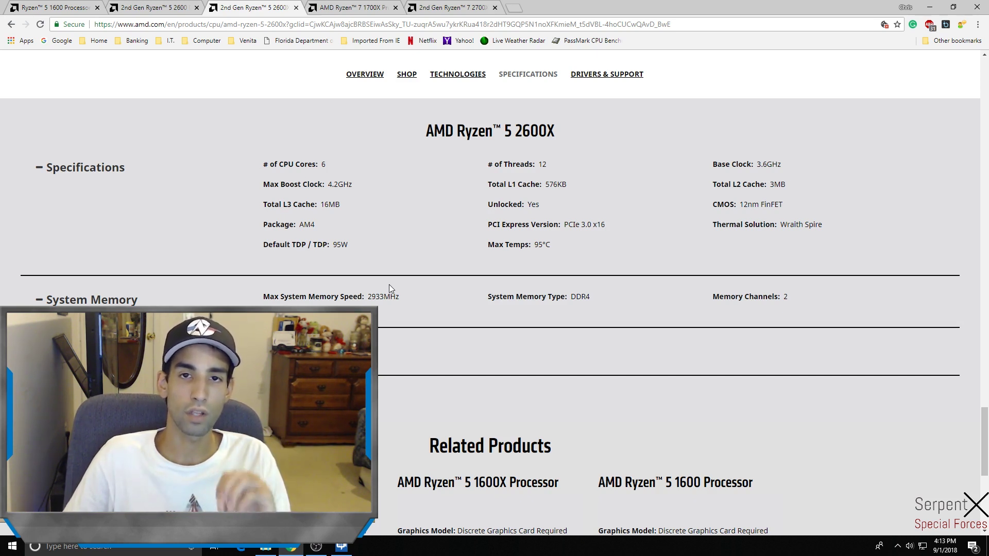
Glance at the Ryzen 5 1600 tab, then switch to the Ryzen 5 2600 specifications tab
click(59, 7)
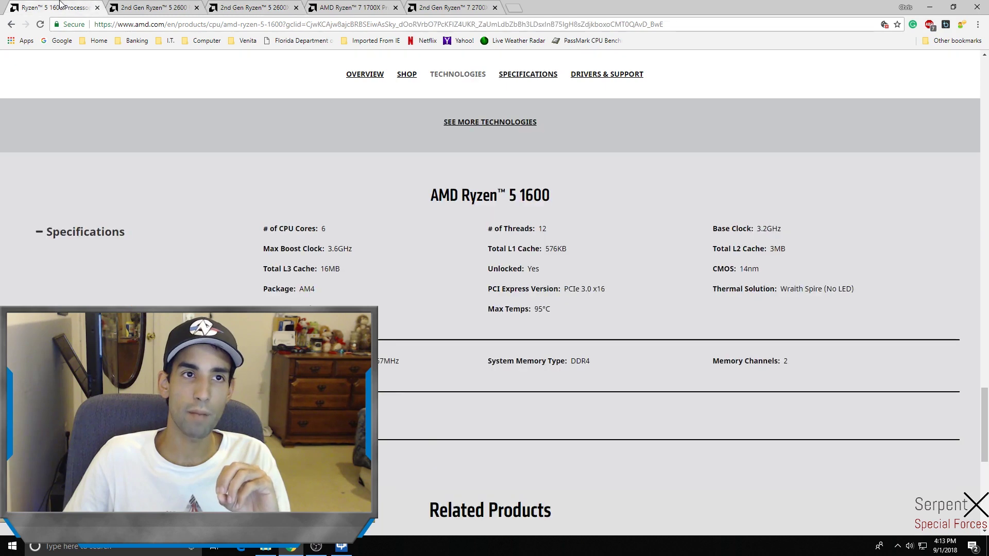
click(156, 6)
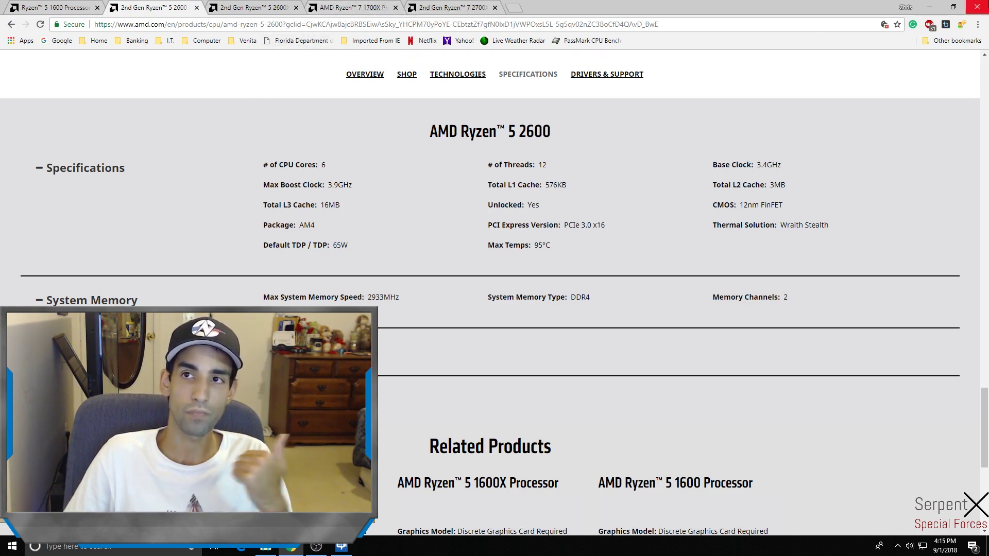
Minimize Chrome and view the Geekbench 4 and Geekbench 3 (27037 multi-core) screenshots, then close Photos
click(930, 7)
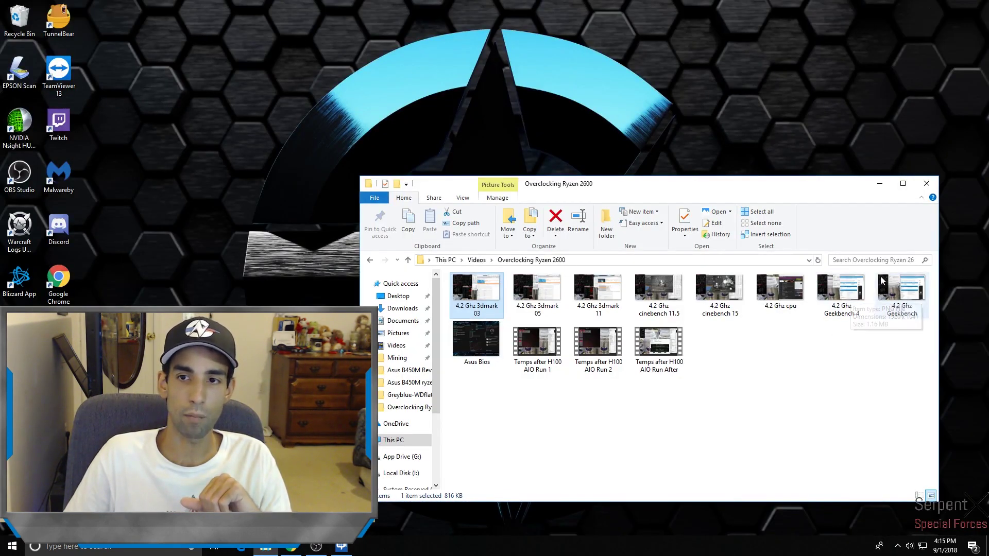
click(852, 304)
double_click(852, 304)
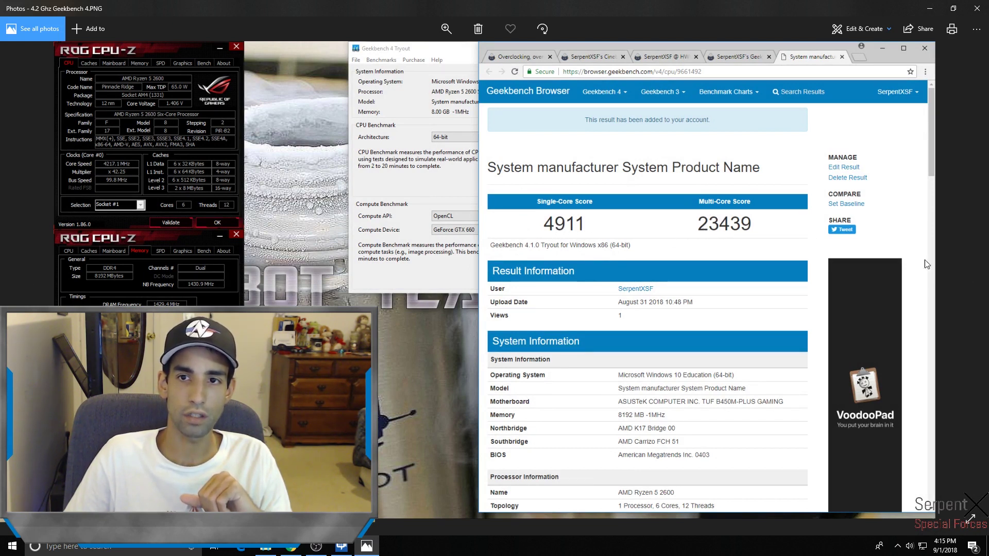
click(971, 287)
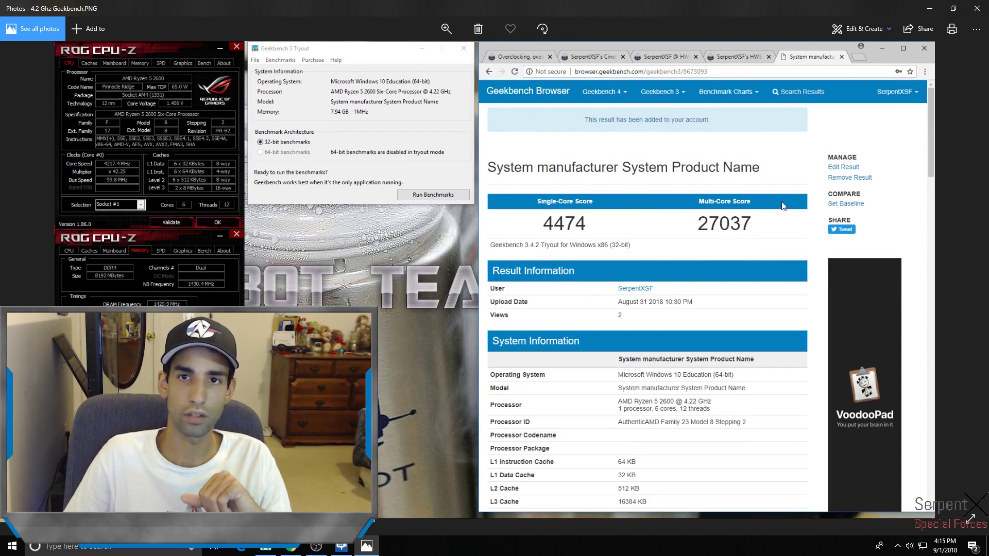
click(977, 8)
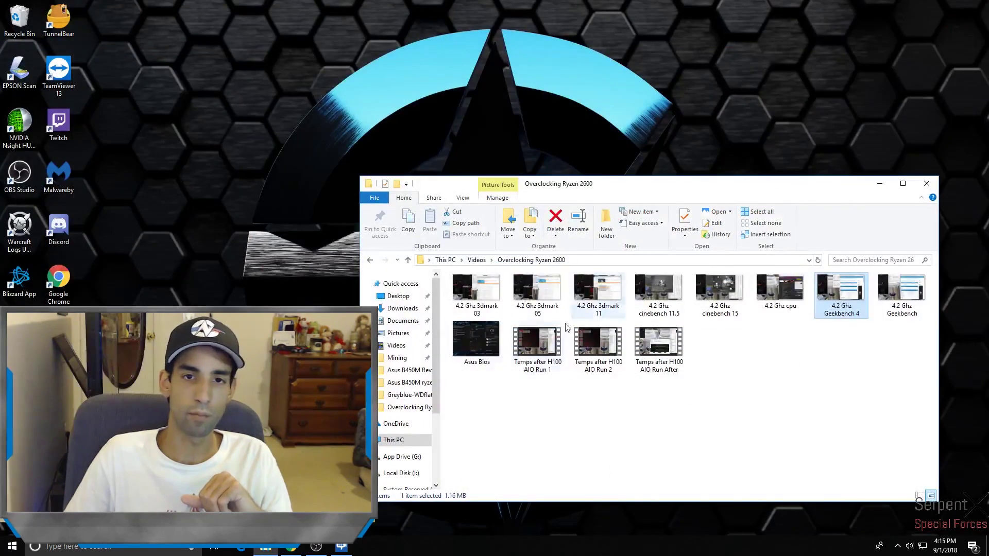
Close the Overclocking Ryzen 2600 folder and compare the Ryzen 5 2600 and 2600X spec tabs in Chrome
click(927, 183)
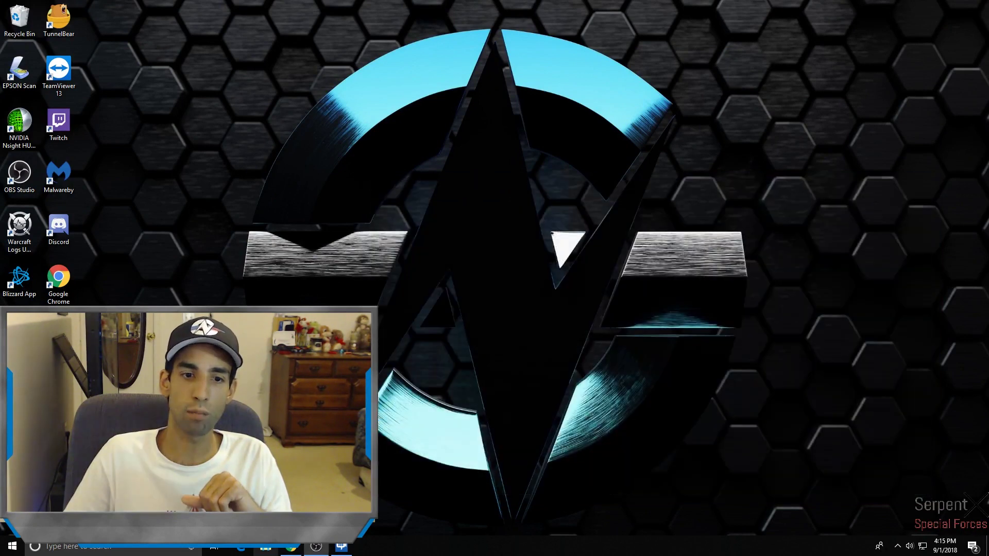
click(291, 548)
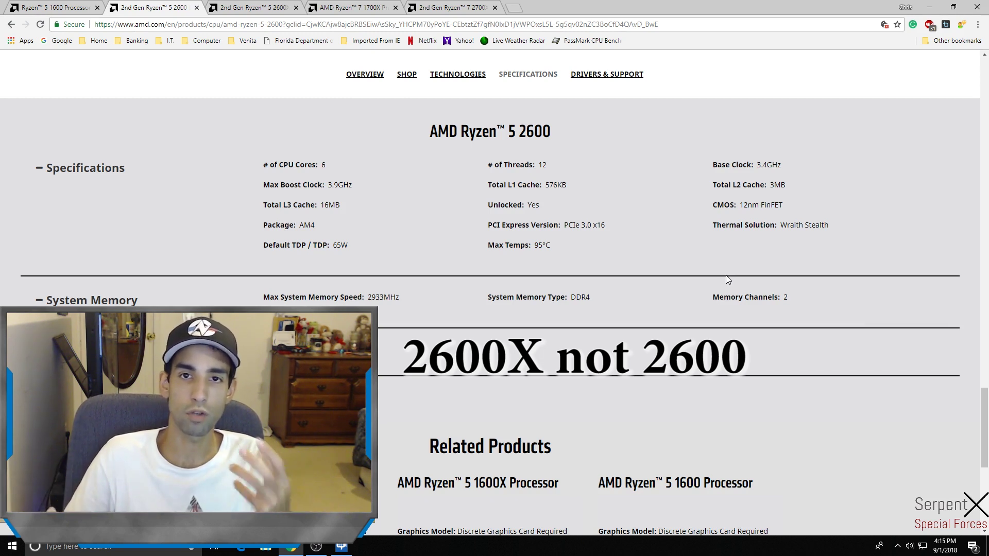
click(263, 7)
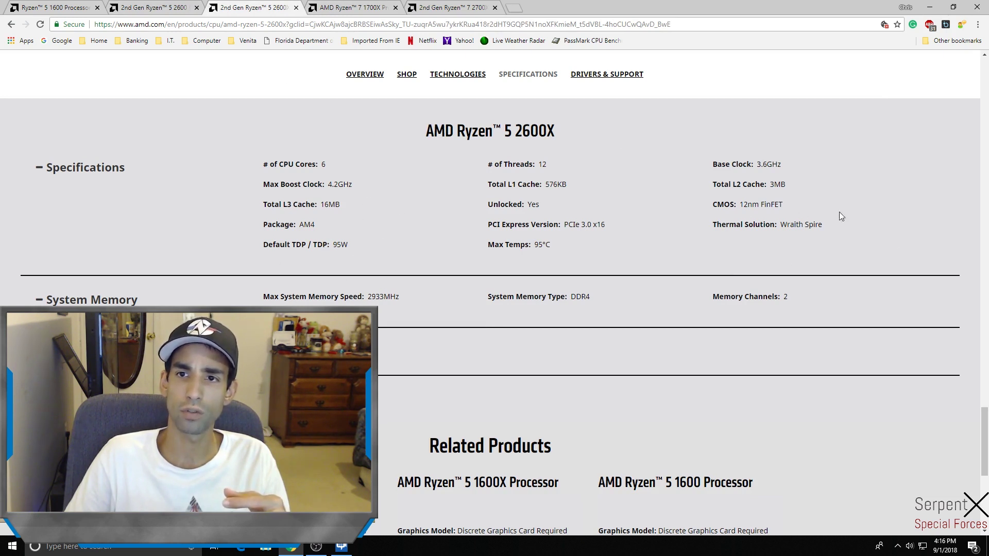
key(ctrl+shift+Tab)
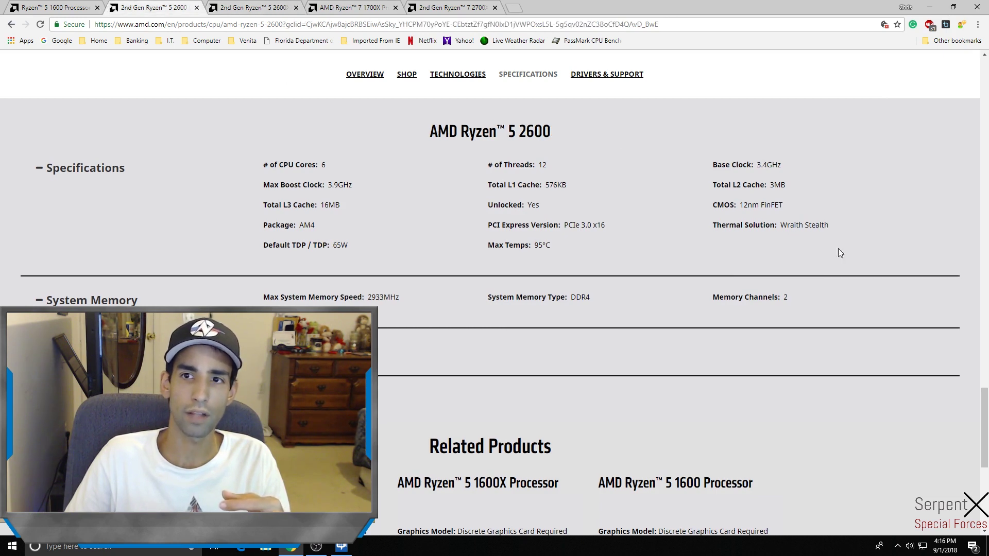
key(ctrl+Tab)
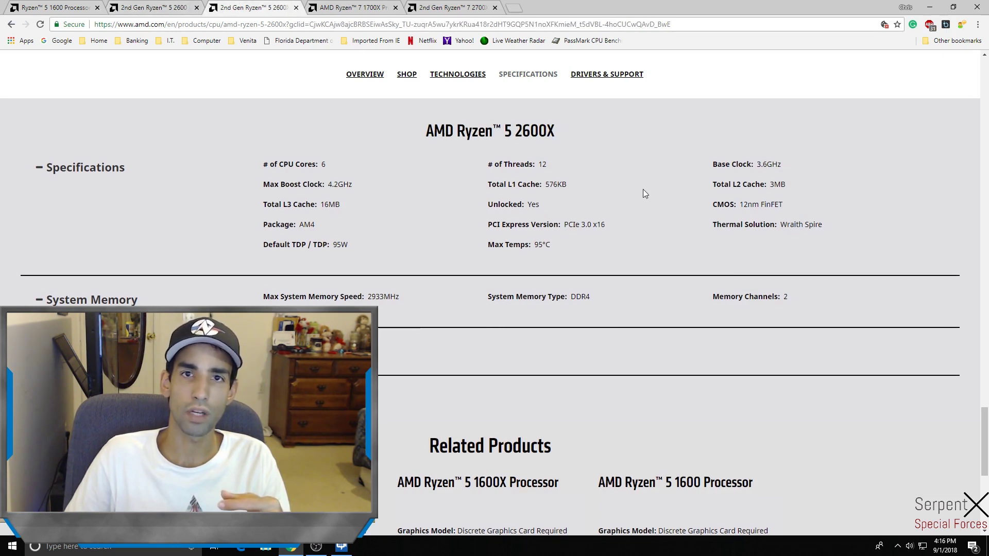
click(369, 8)
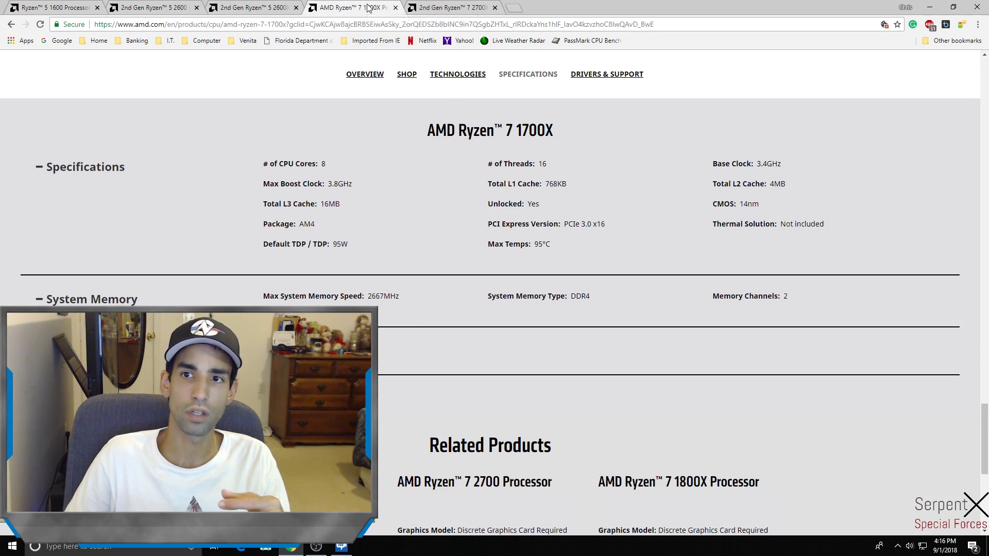
click(463, 6)
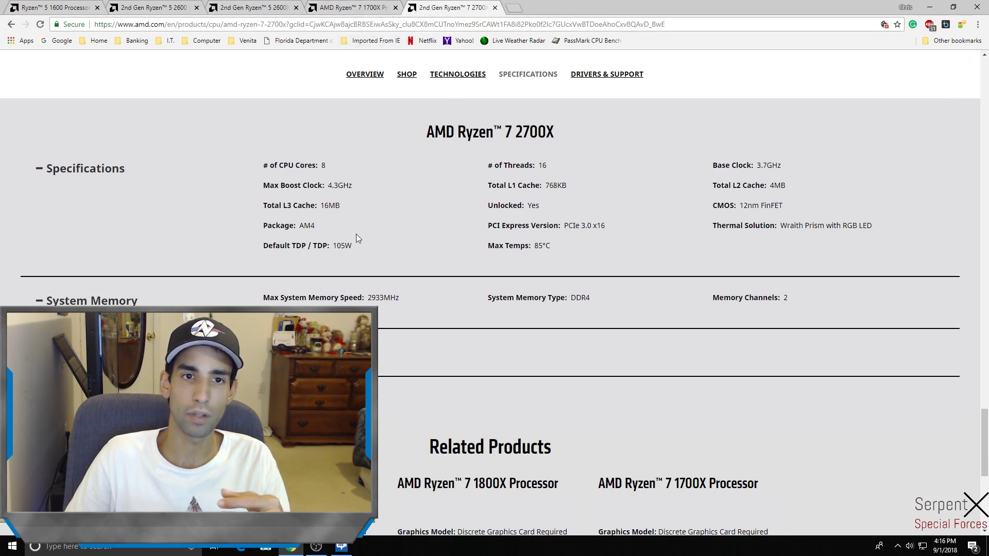
click(362, 5)
click(467, 6)
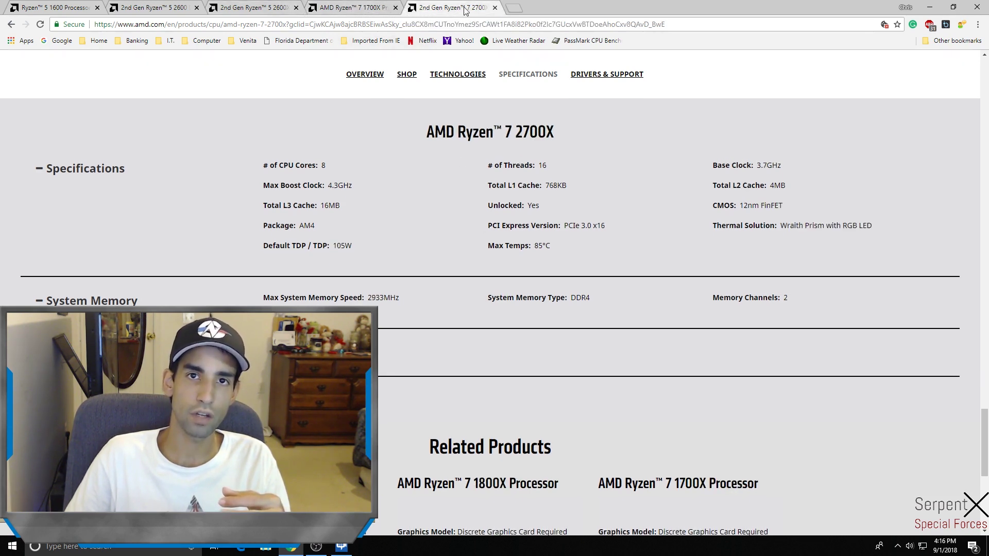
click(343, 4)
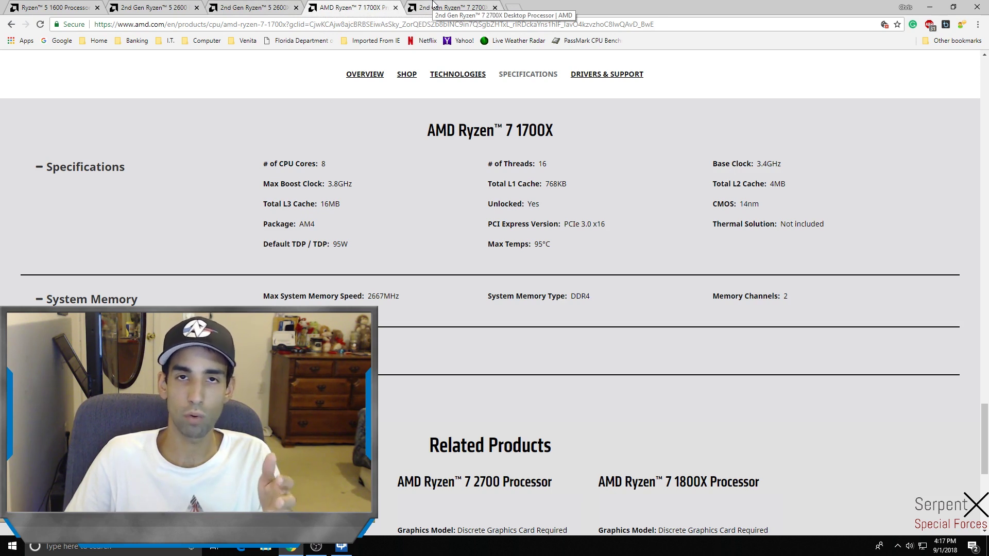
click(433, 6)
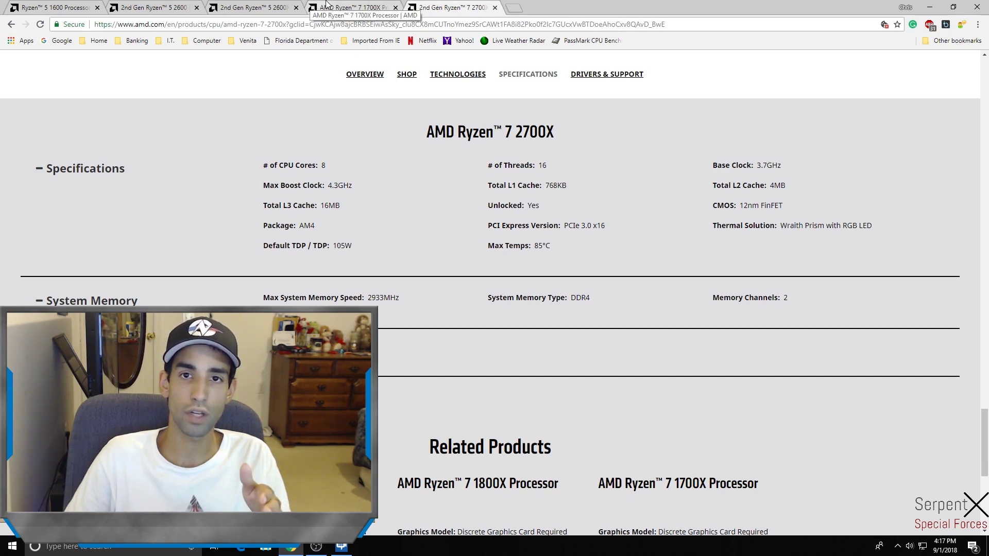
click(326, 4)
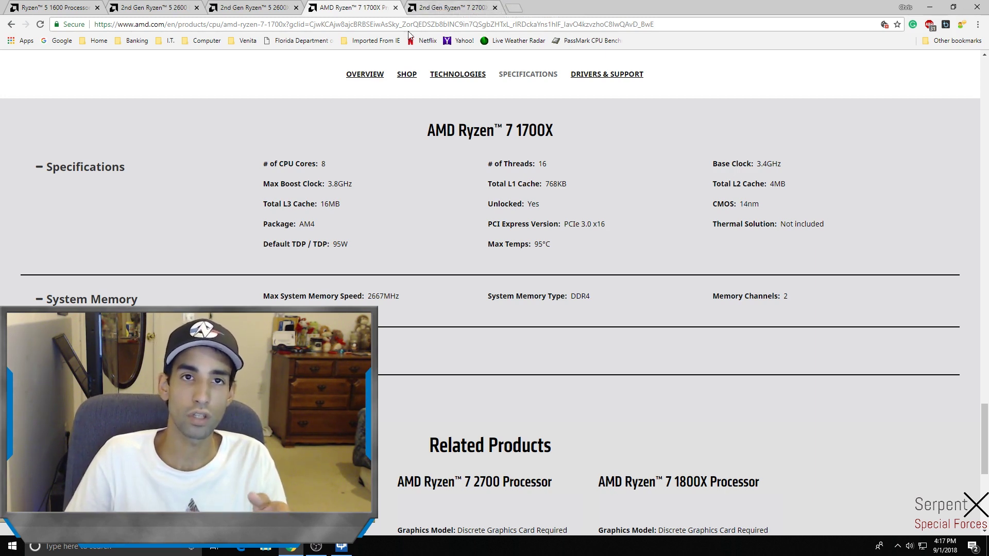
click(443, 4)
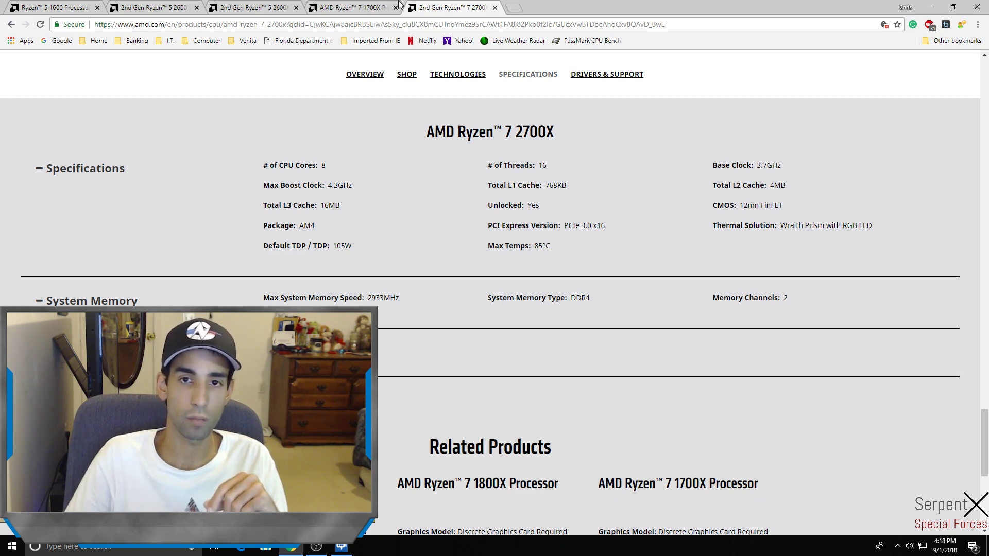
click(375, 6)
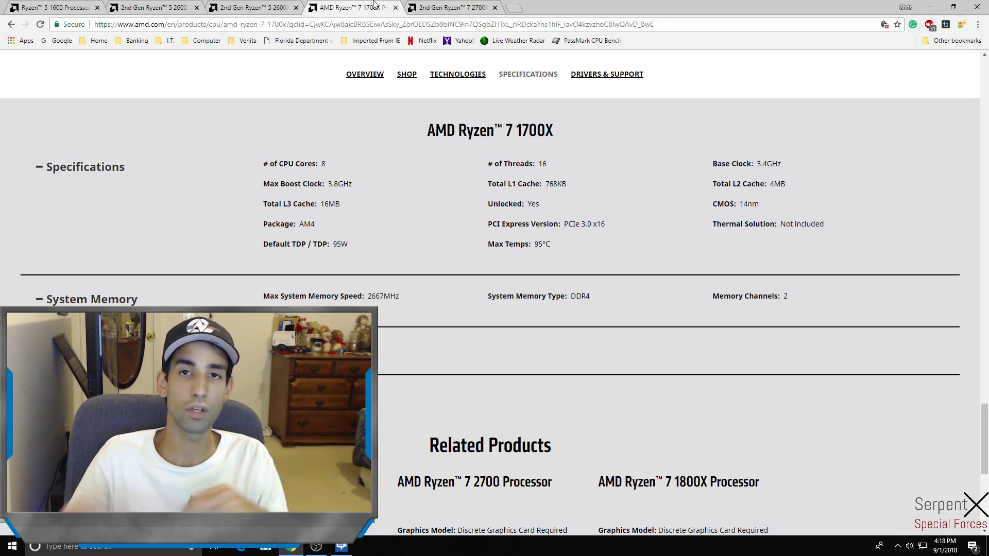
Switch to the '2nd Gen Ryzen 5 2600' tab showing 6 cores, 12 threads, 65W TDP
click(161, 6)
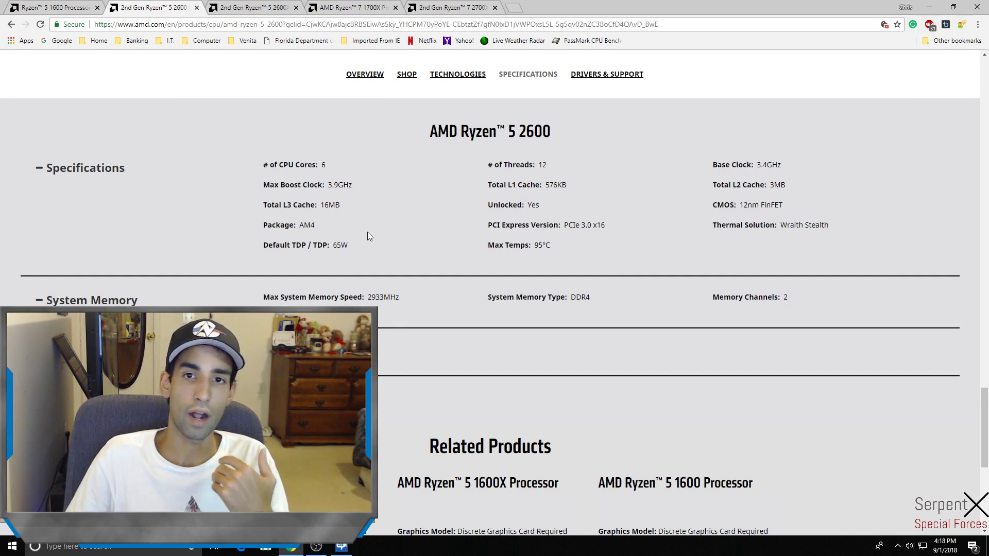